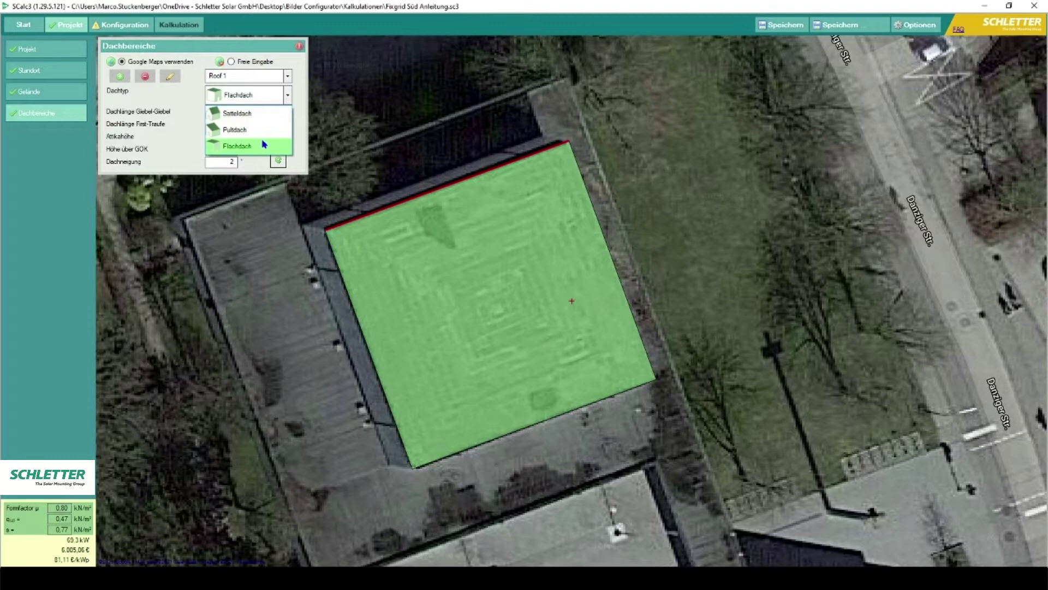
Step: Set Roof 1's roof type to Flachdach and open the mounting system selection in the configuration
{"action": "left_click", "coordinate": [264, 144]}
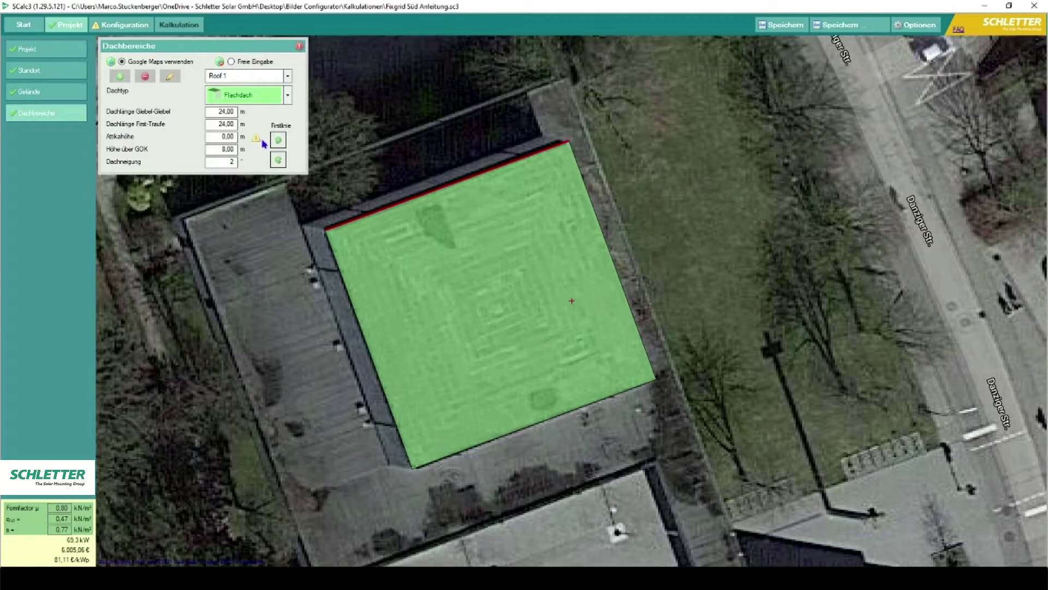
{"action": "left_click_drag", "start_coordinate": [212, 136], "coordinate": [228, 137]}
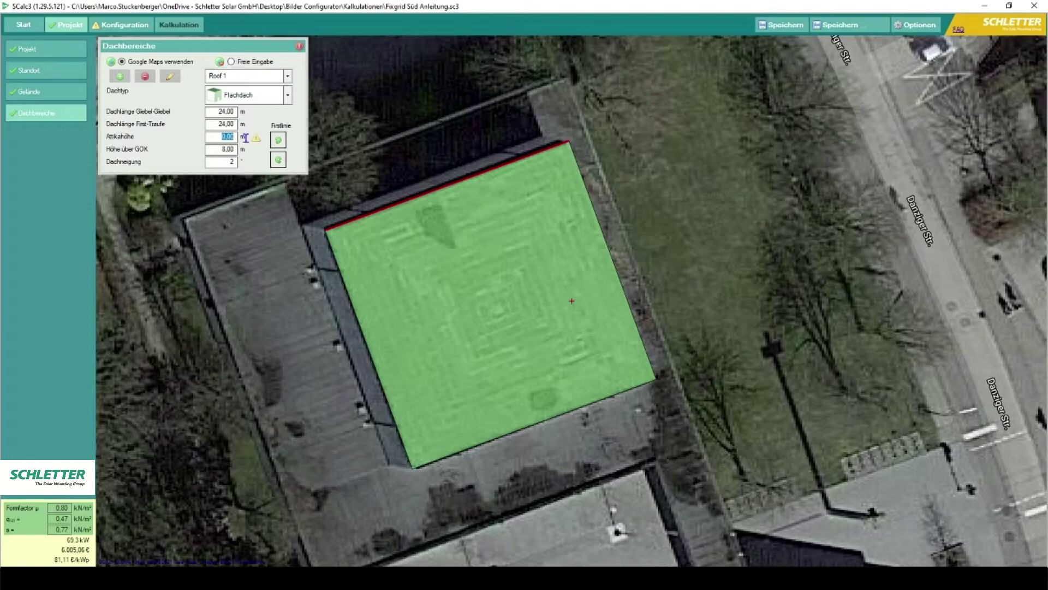
{"action": "left_click", "coordinate": [128, 26]}
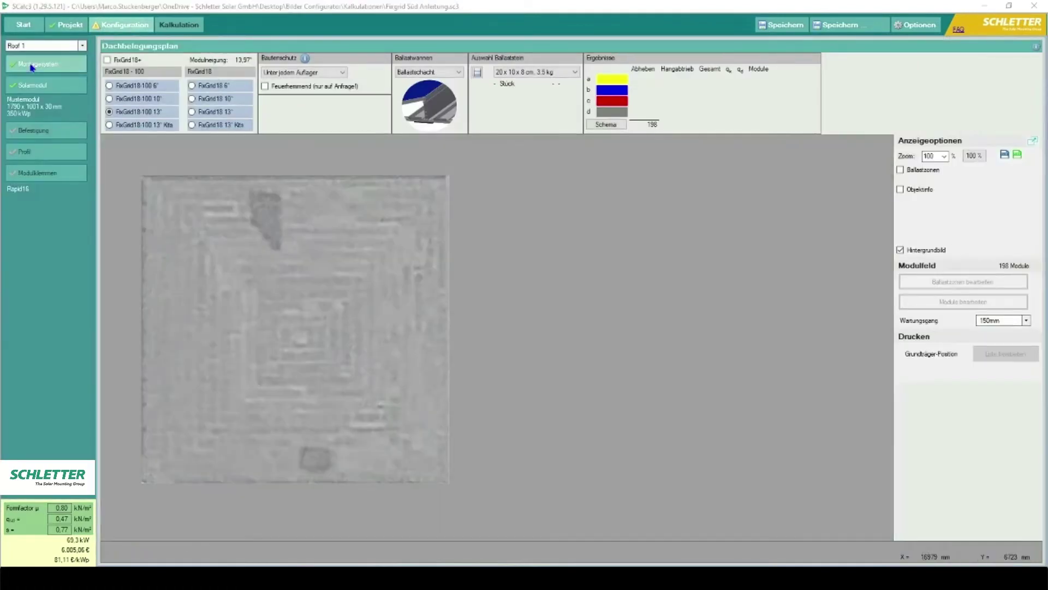
{"action": "left_click", "coordinate": [32, 66]}
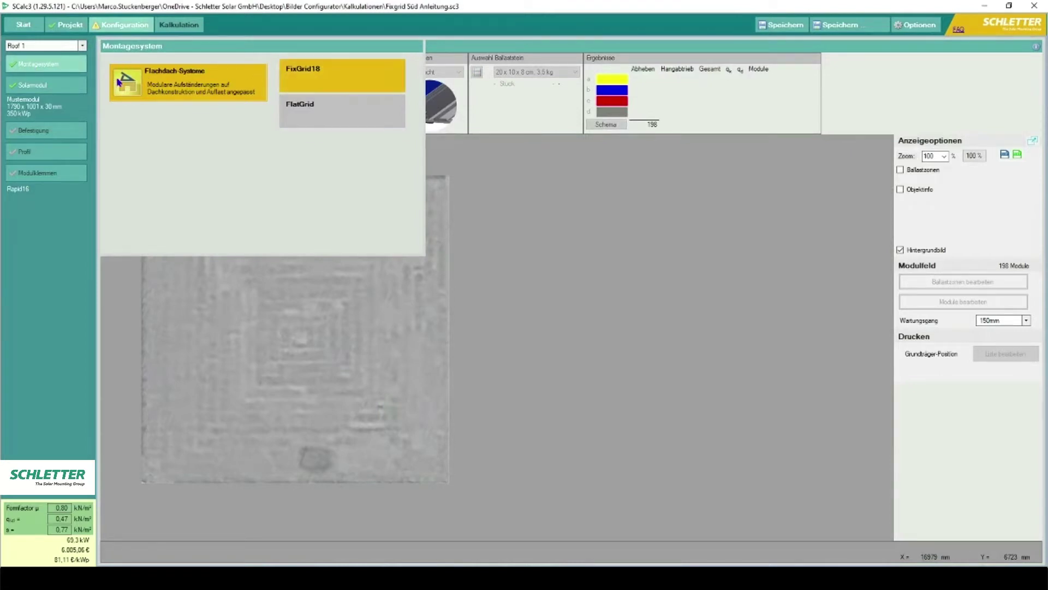
Step: Load the saved solar module Jinko 360Watt as the module for Roof 1 and return to the roof layout plan
{"action": "left_click", "coordinate": [64, 87]}
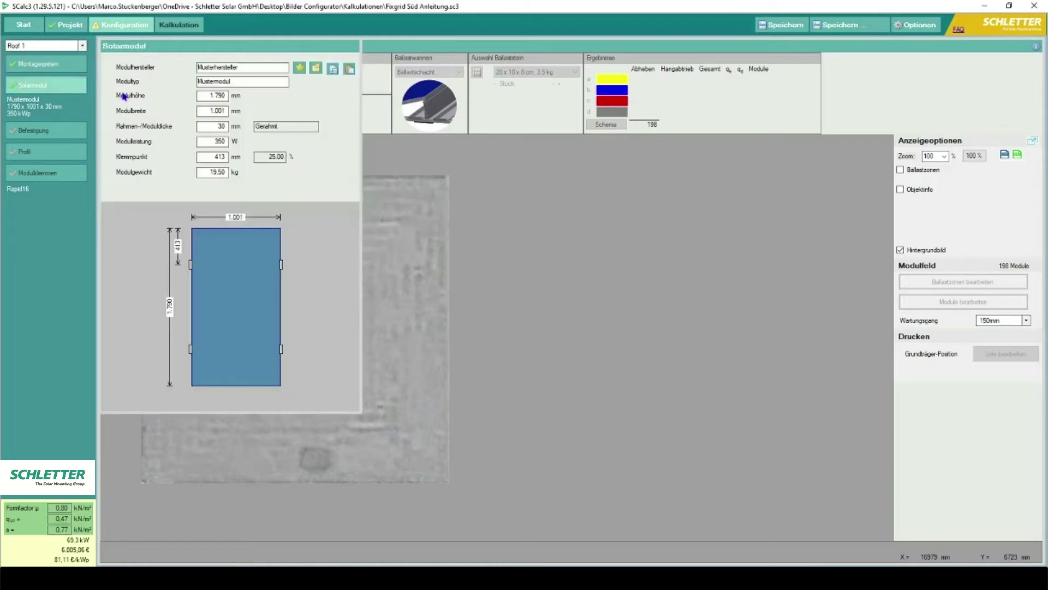
{"action": "left_click", "coordinate": [316, 69]}
{"action": "left_click", "coordinate": [471, 271]}
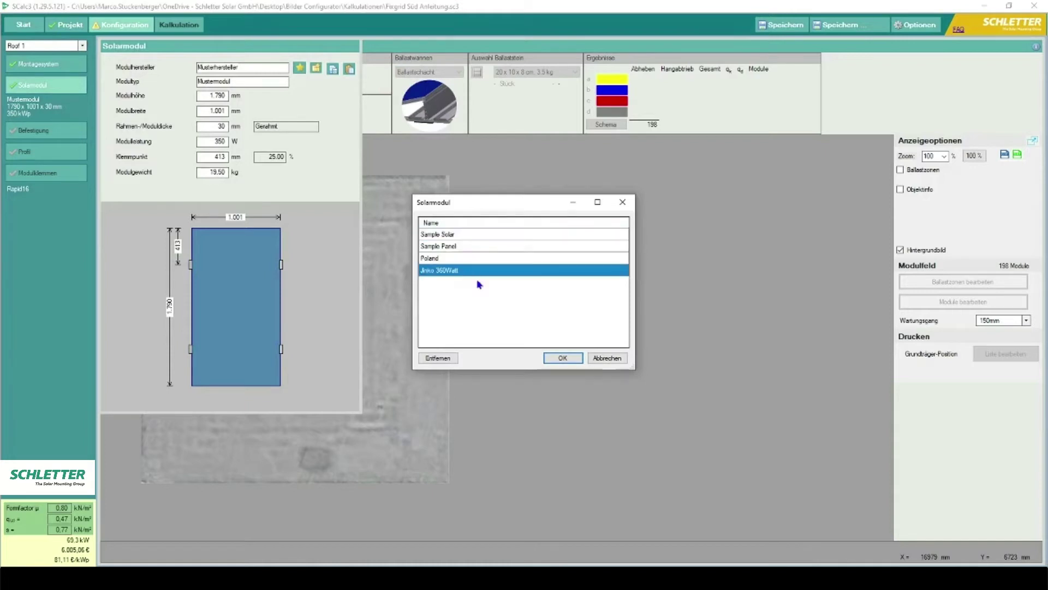
{"action": "left_click", "coordinate": [558, 360]}
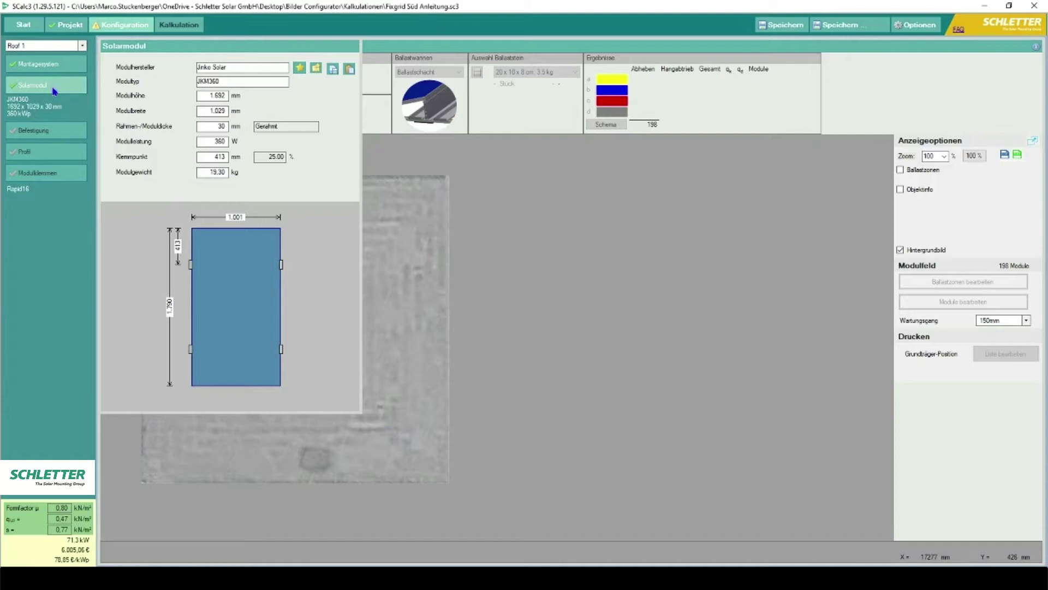
{"action": "left_click", "coordinate": [53, 87]}
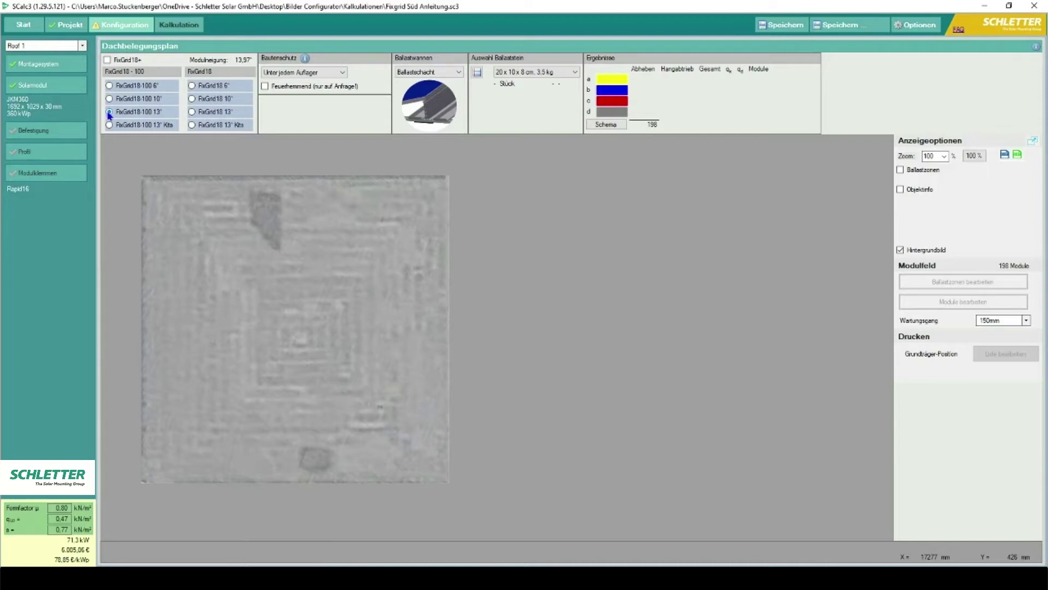
Step: Draw a new module field about 21.2 m by 21.7 m on the roof and shift it slightly towards the roof's centre
{"action": "right_click", "coordinate": [210, 222]}
{"action": "left_click", "coordinate": [238, 224]}
{"action": "left_click", "coordinate": [426, 461]}
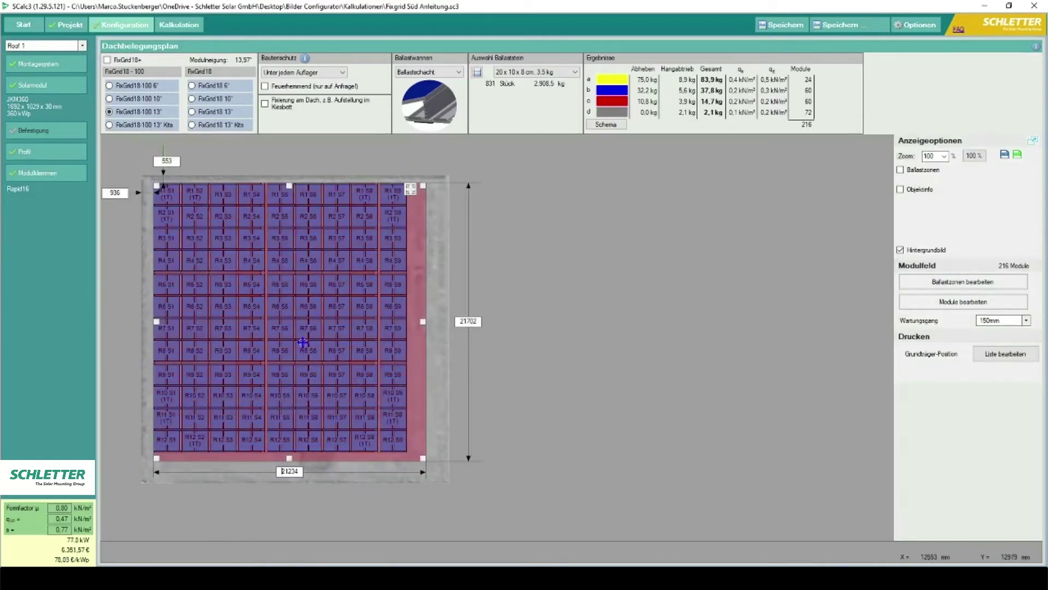
{"action": "left_click_drag", "start_coordinate": [303, 343], "coordinate": [311, 342]}
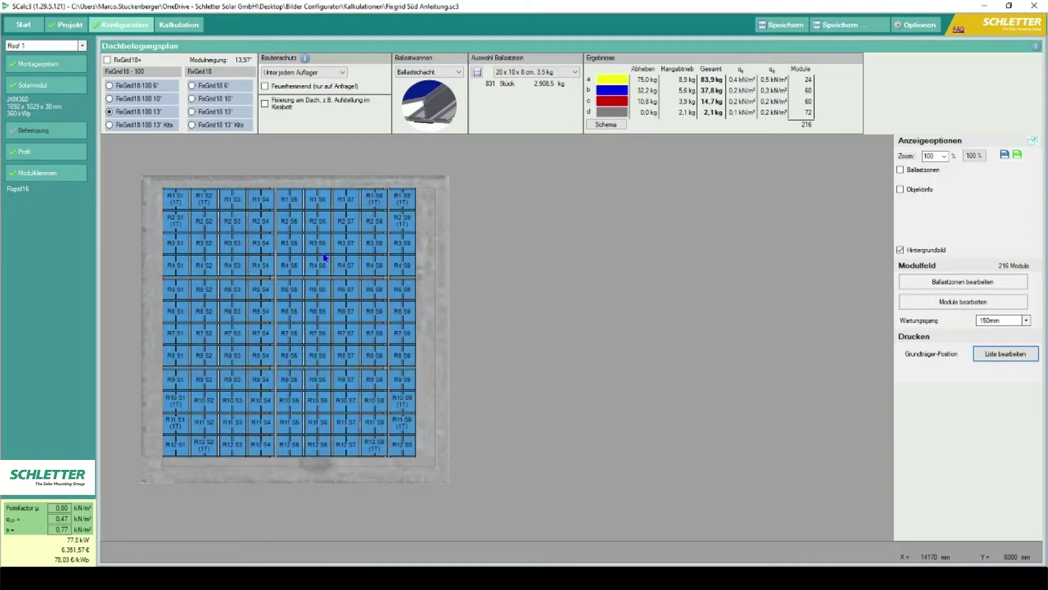
Step: Add an obstruction area (Störfläche) about 4.9 m by 2.3 m over rows R11 and R12 of the module field, and delete it
{"action": "right_click", "coordinate": [324, 256]}
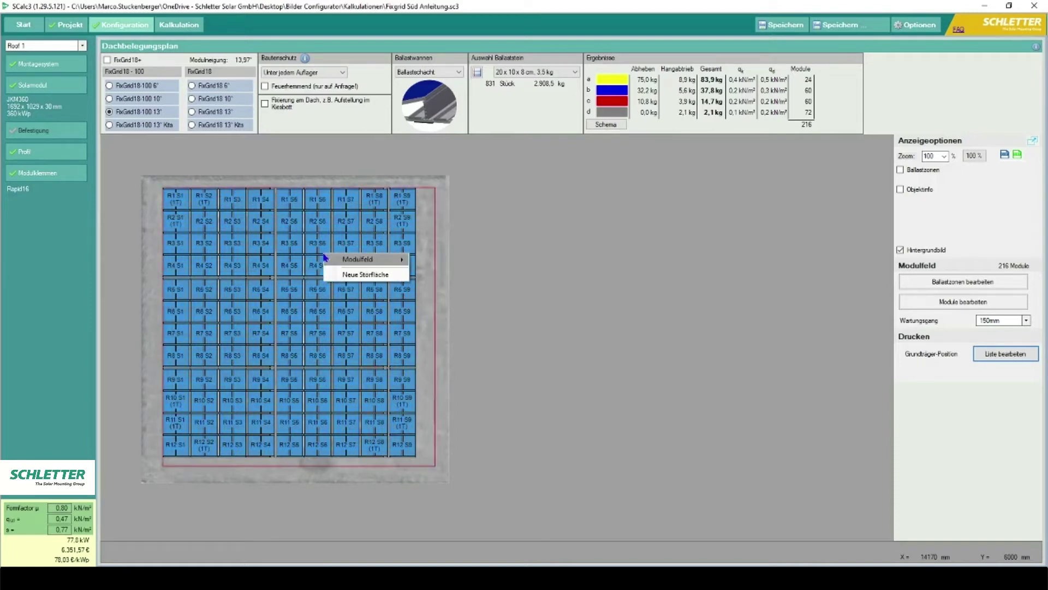
{"action": "left_click", "coordinate": [353, 275]}
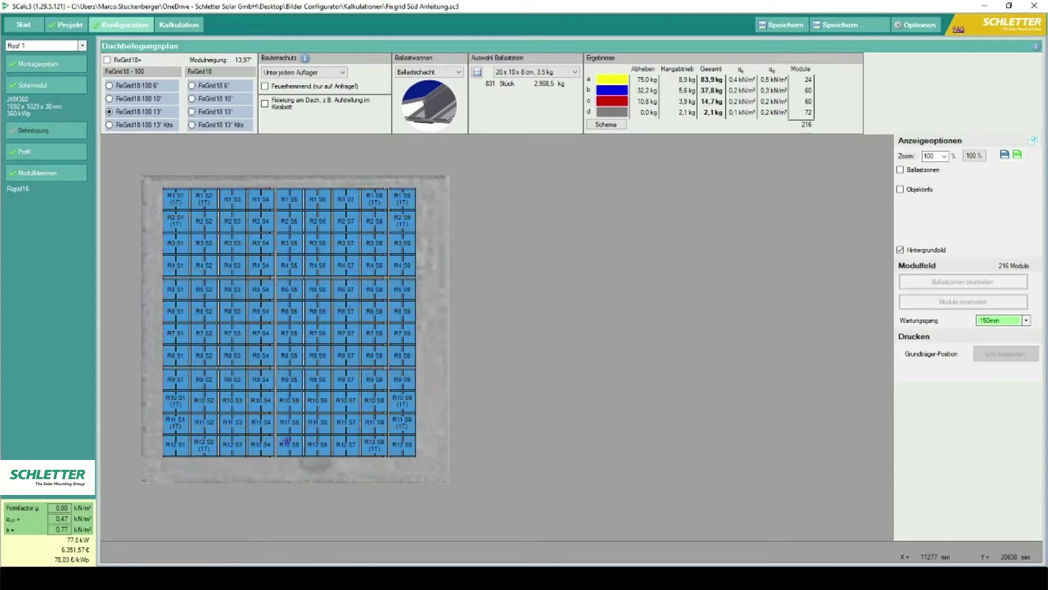
{"action": "left_click", "coordinate": [320, 463]}
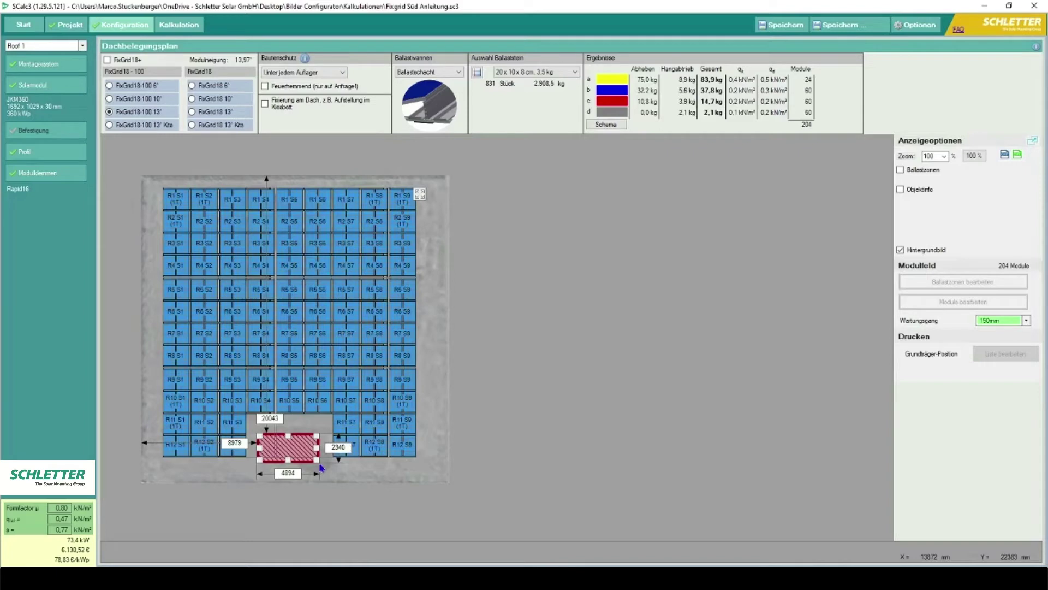
{"action": "left_click", "coordinate": [294, 454]}
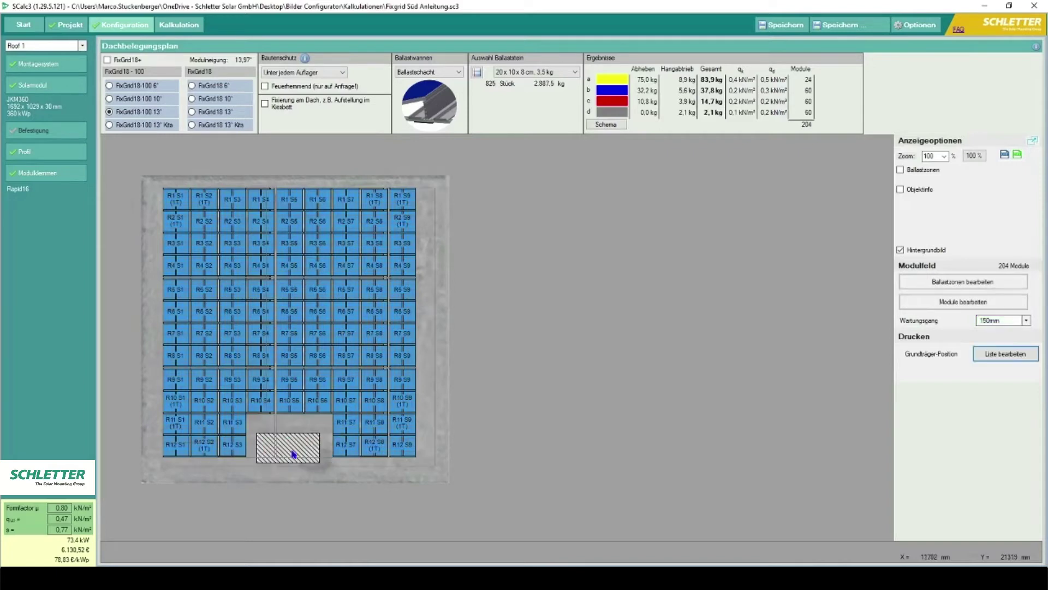
{"action": "right_click", "coordinate": [294, 454]}
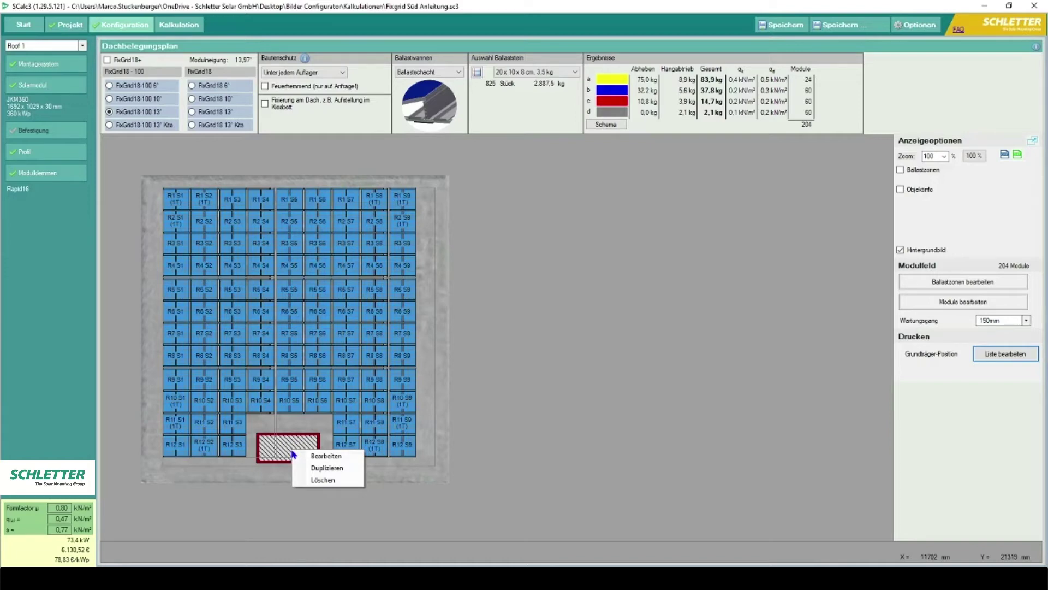
{"action": "left_click", "coordinate": [300, 479]}
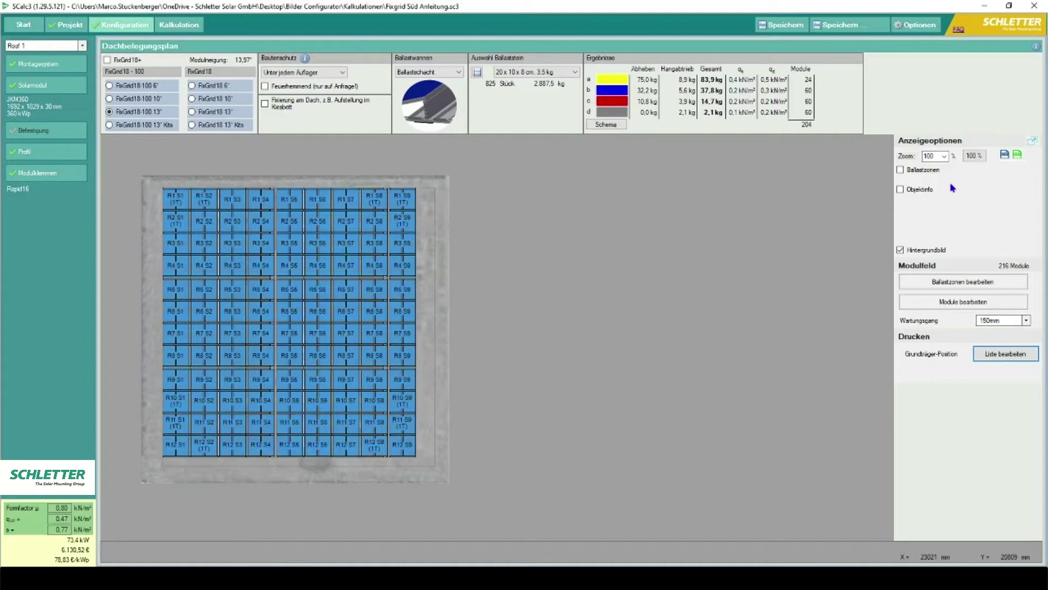
Step: Show the ballast zones in the layout plan and inspect them at 250% zoom before resetting the zoom to 100%
{"action": "left_click", "coordinate": [900, 170]}
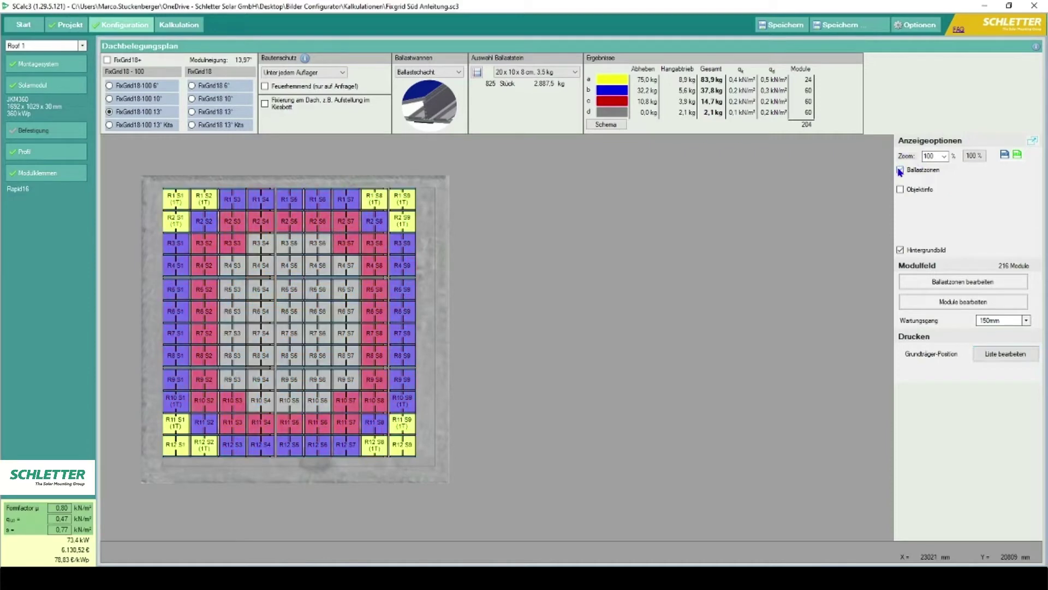
{"action": "left_click", "coordinate": [943, 156]}
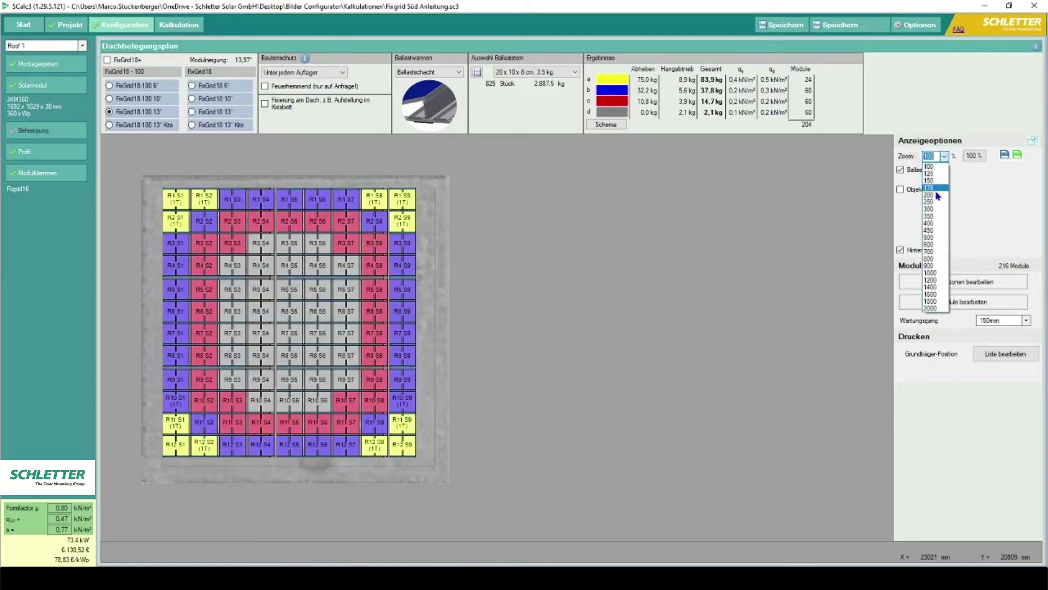
{"action": "left_click", "coordinate": [936, 202]}
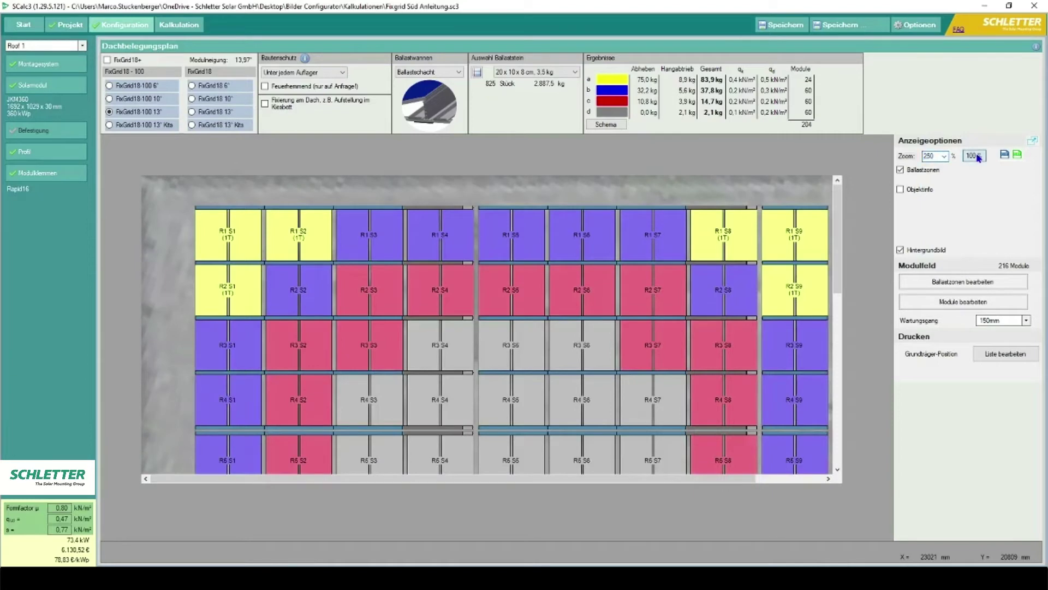
{"action": "left_click", "coordinate": [975, 157]}
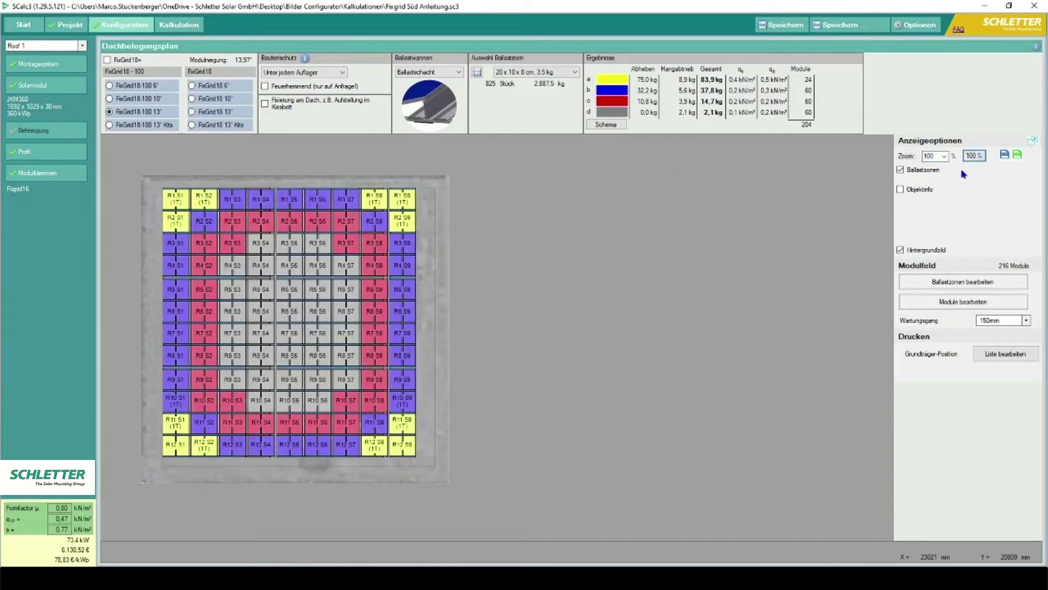
{"action": "left_click", "coordinate": [1003, 156]}
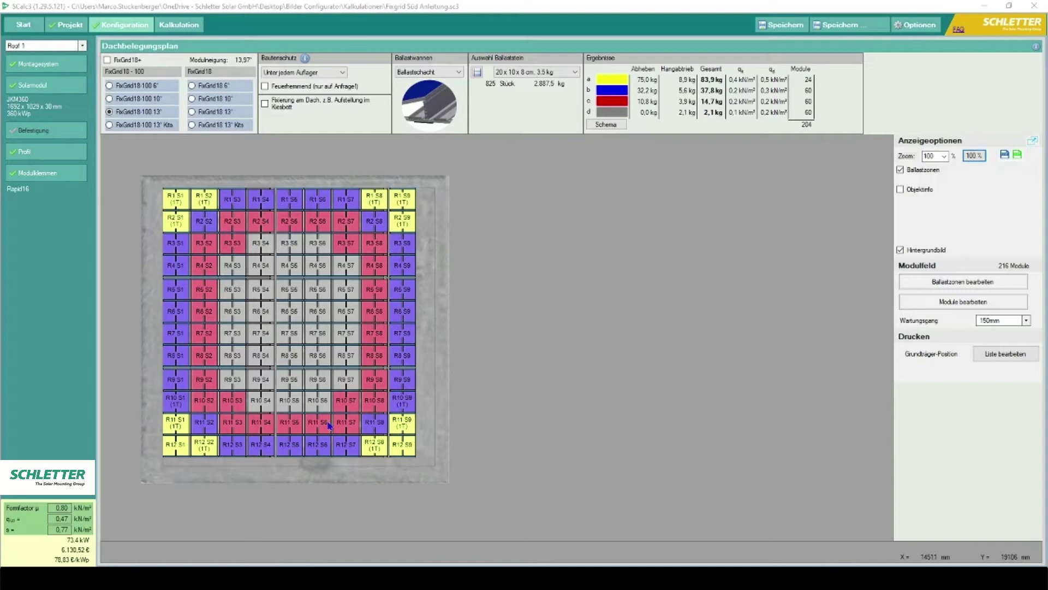
Step: Add an obstruction area about 3.2 m by 3.2 m in the middle of the module field, and delete it
{"action": "right_click", "coordinate": [260, 326]}
{"action": "left_click", "coordinate": [302, 347]}
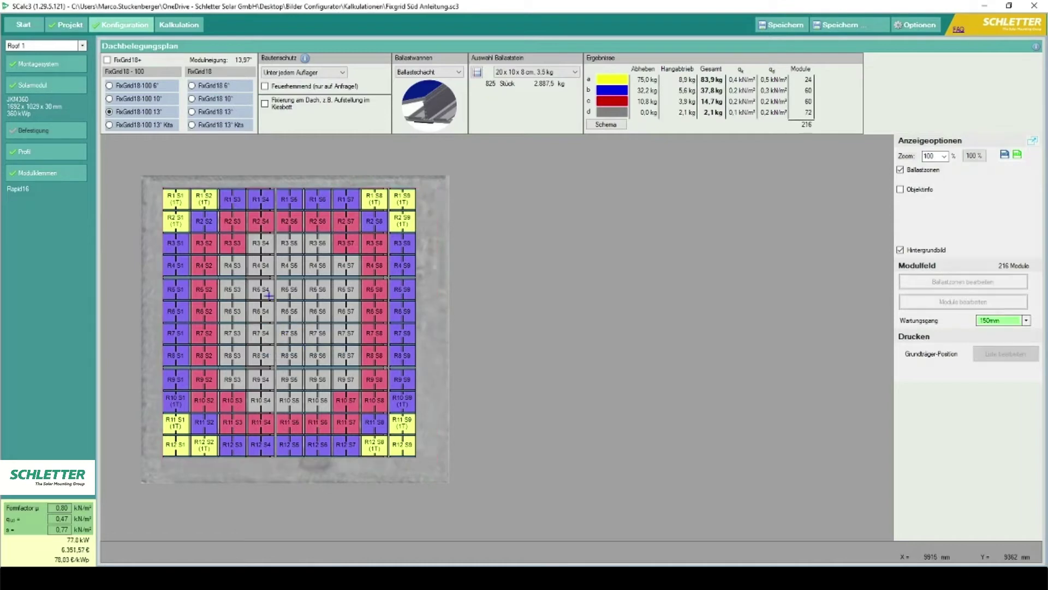
{"action": "left_click", "coordinate": [310, 337]}
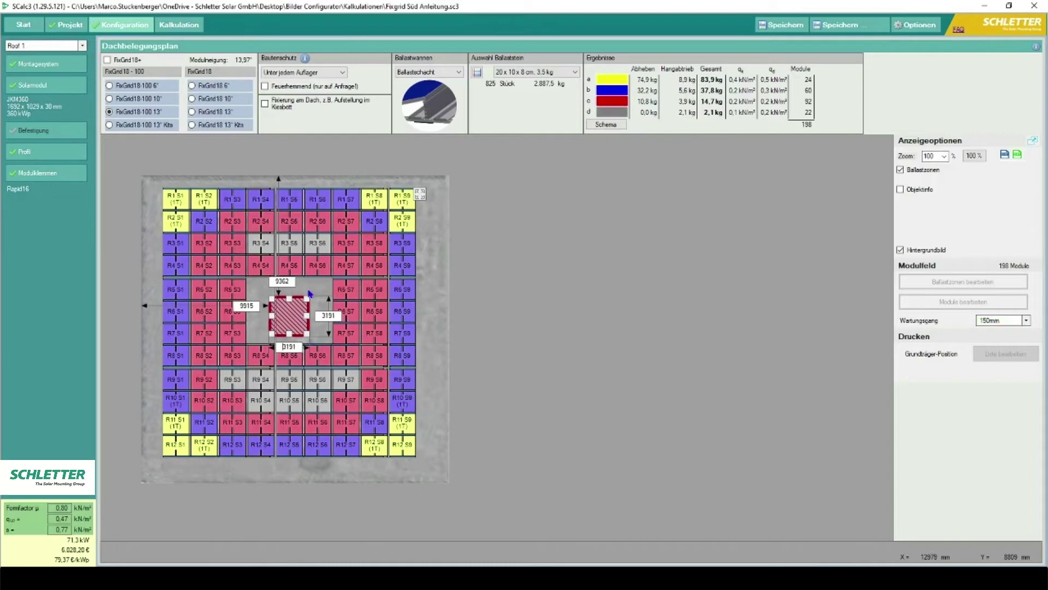
{"action": "right_click", "coordinate": [294, 314]}
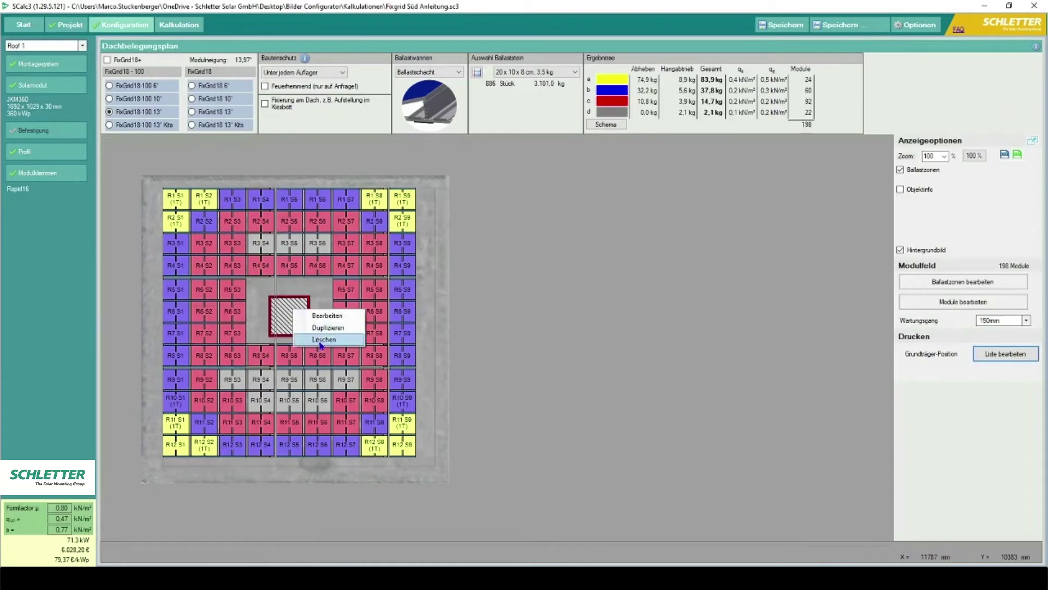
{"action": "left_click", "coordinate": [320, 344]}
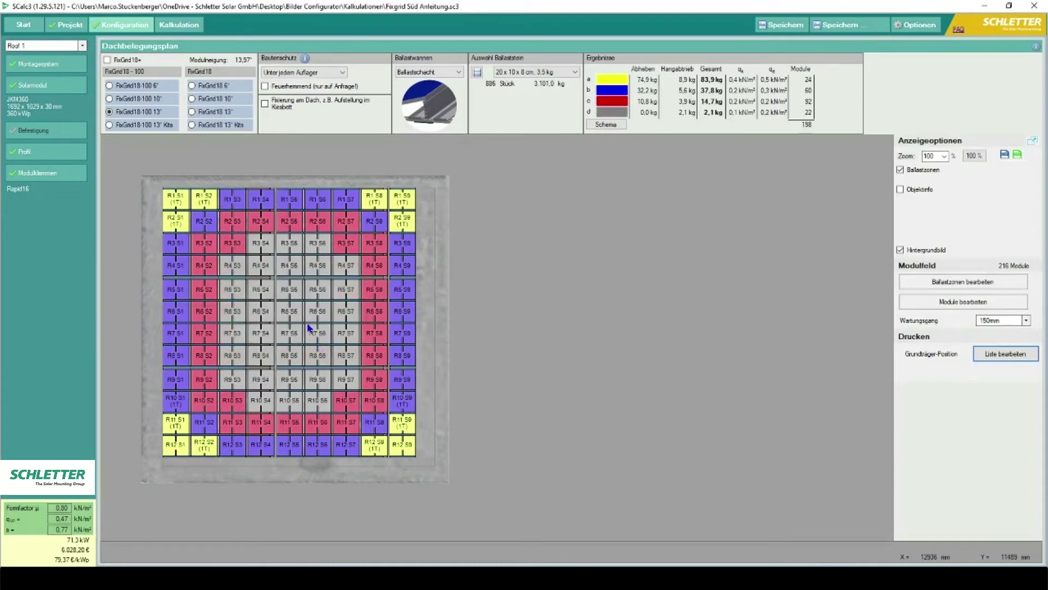
Step: Enable object info, view the details of the first base rail (Grundträger) above row R1, and disable object info
{"action": "left_click", "coordinate": [900, 189]}
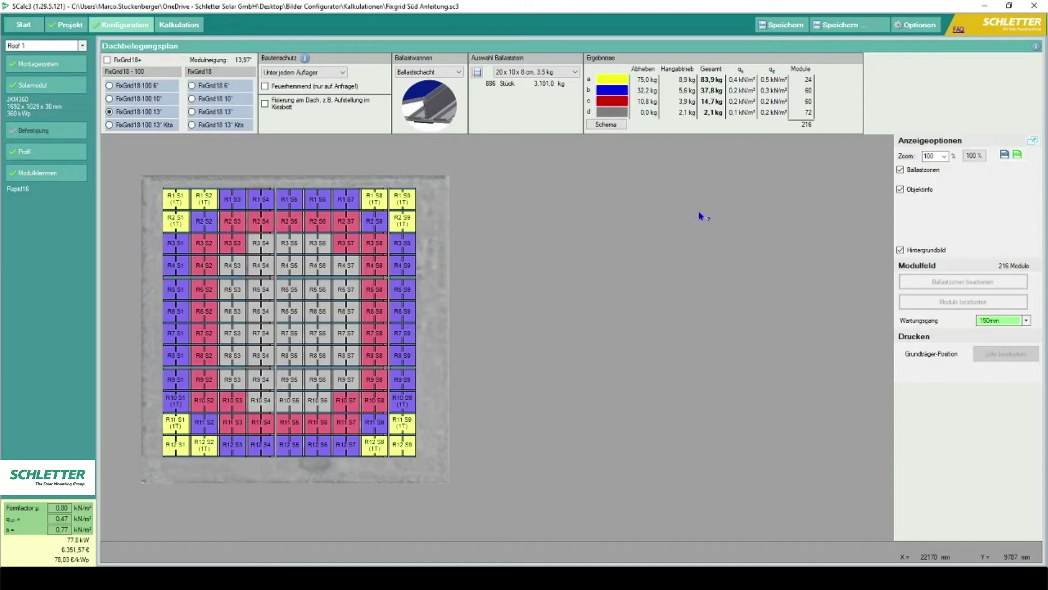
{"action": "left_click", "coordinate": [212, 190]}
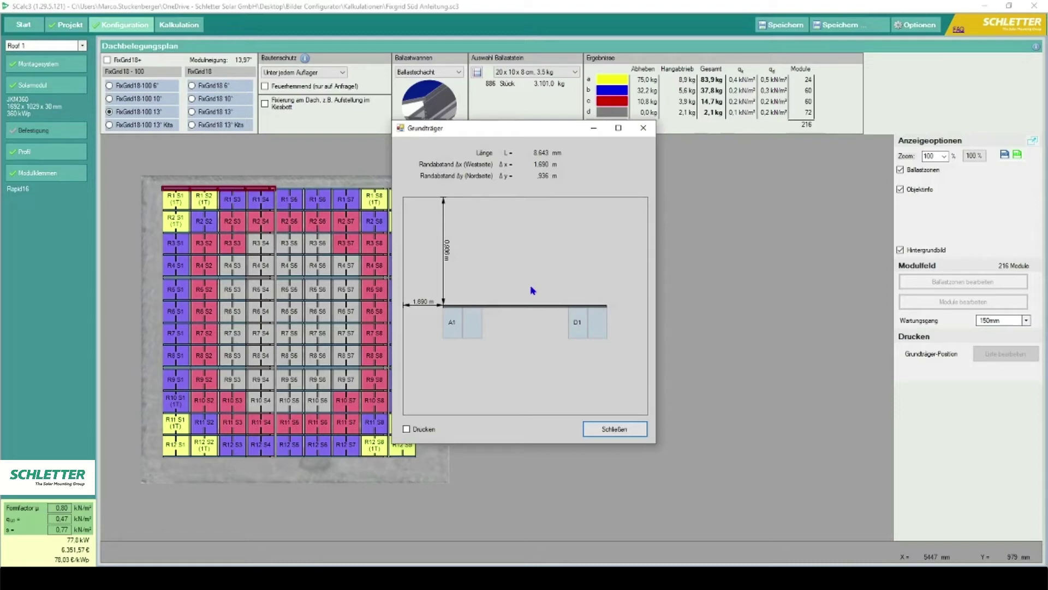
{"action": "left_click", "coordinate": [640, 430]}
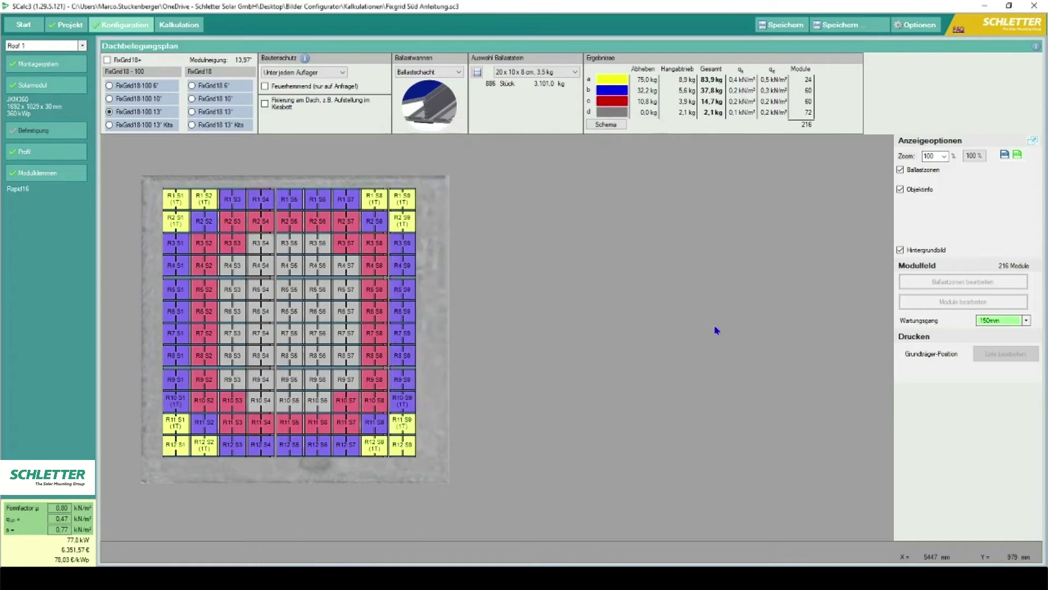
{"action": "left_click", "coordinate": [901, 190]}
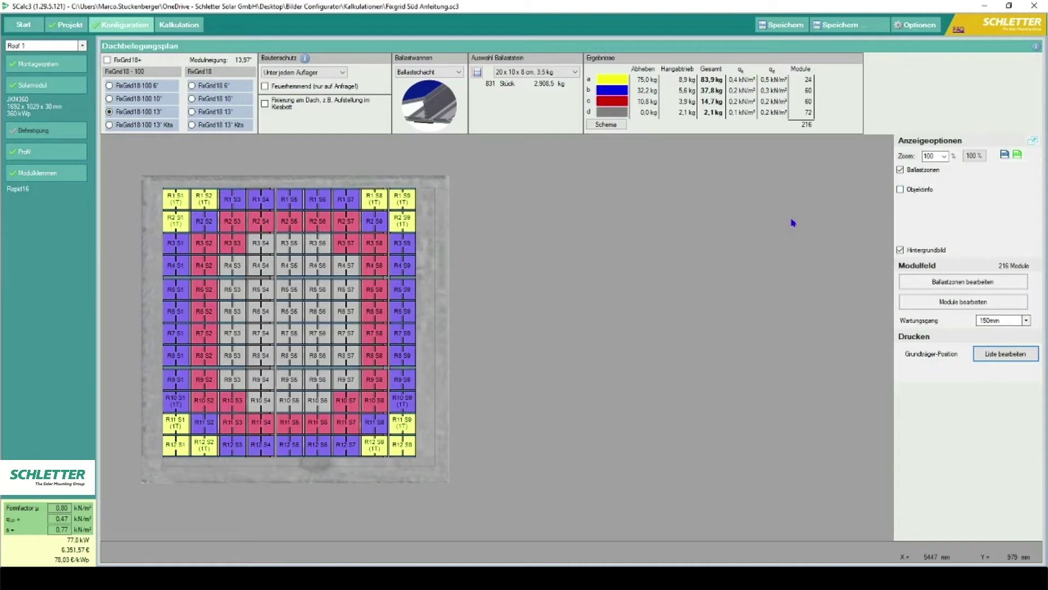
Step: Review the block division (Aufteilung) of the module field and close it without editing
{"action": "right_click", "coordinate": [213, 211]}
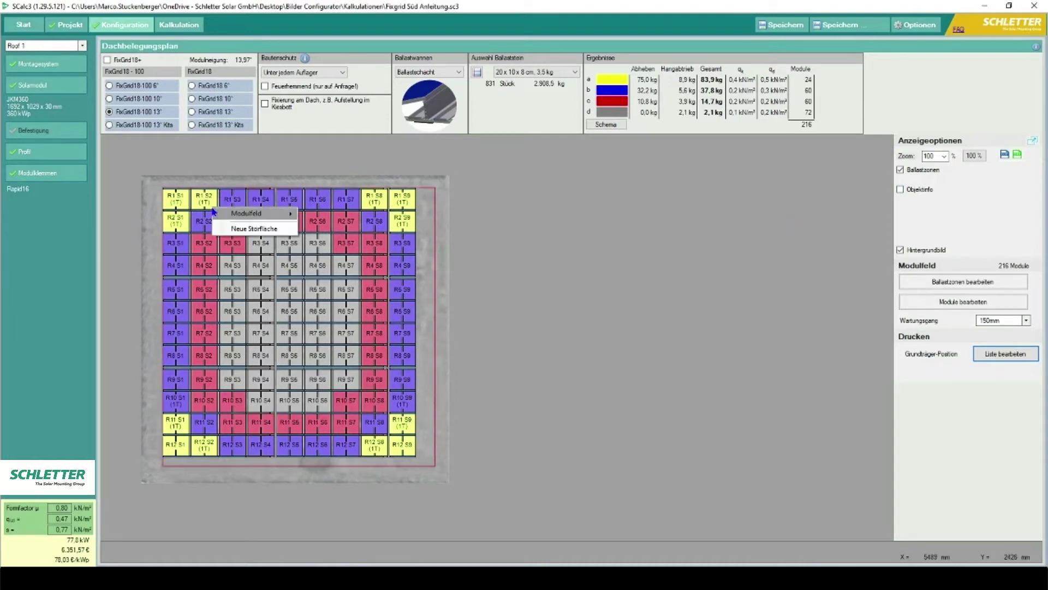
{"action": "mouse_move", "coordinate": [238, 214]}
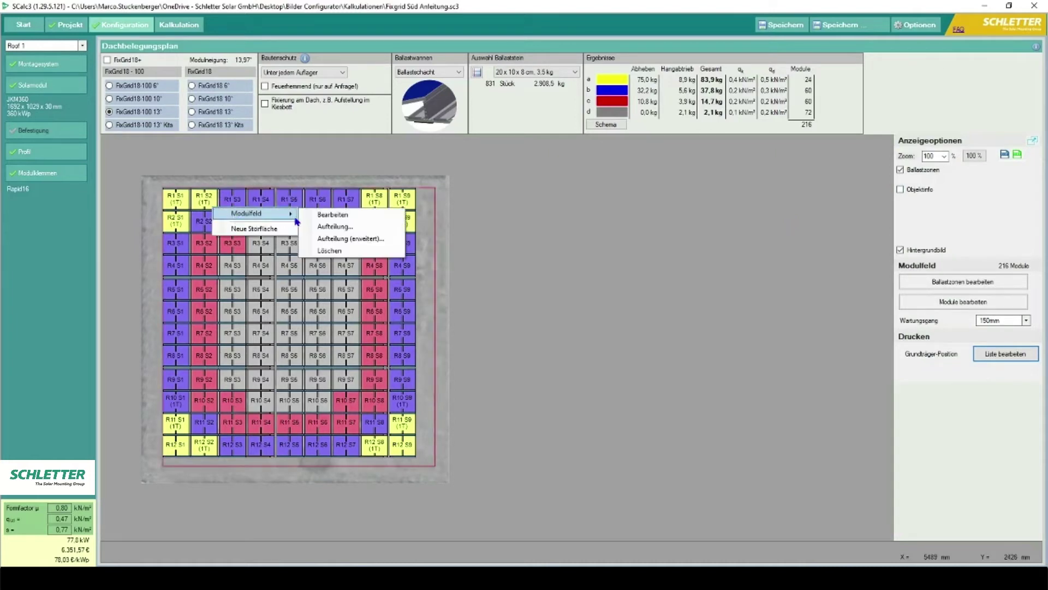
{"action": "left_click", "coordinate": [343, 228]}
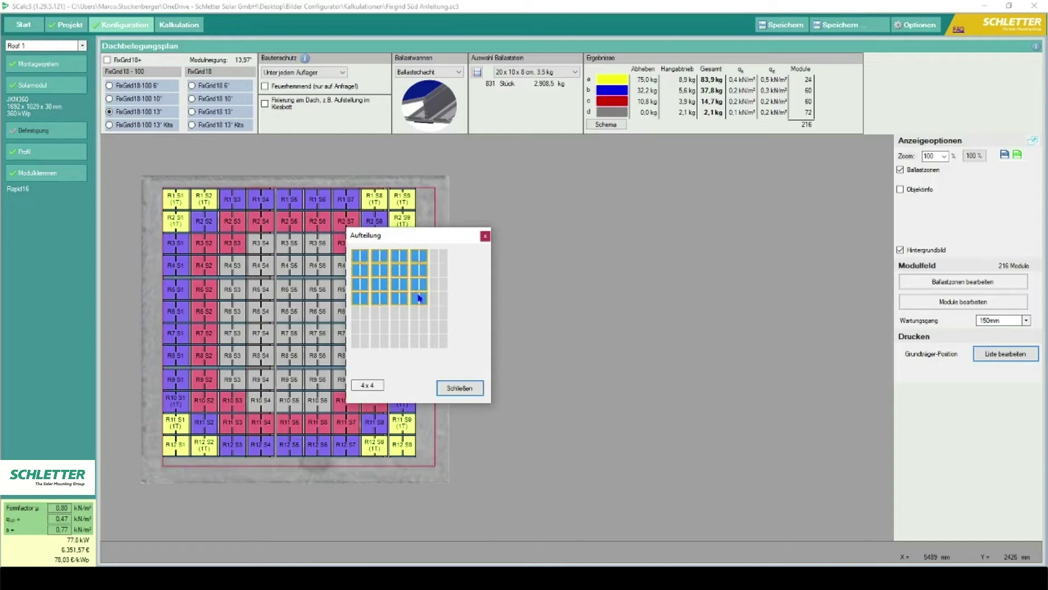
{"action": "left_click", "coordinate": [448, 386]}
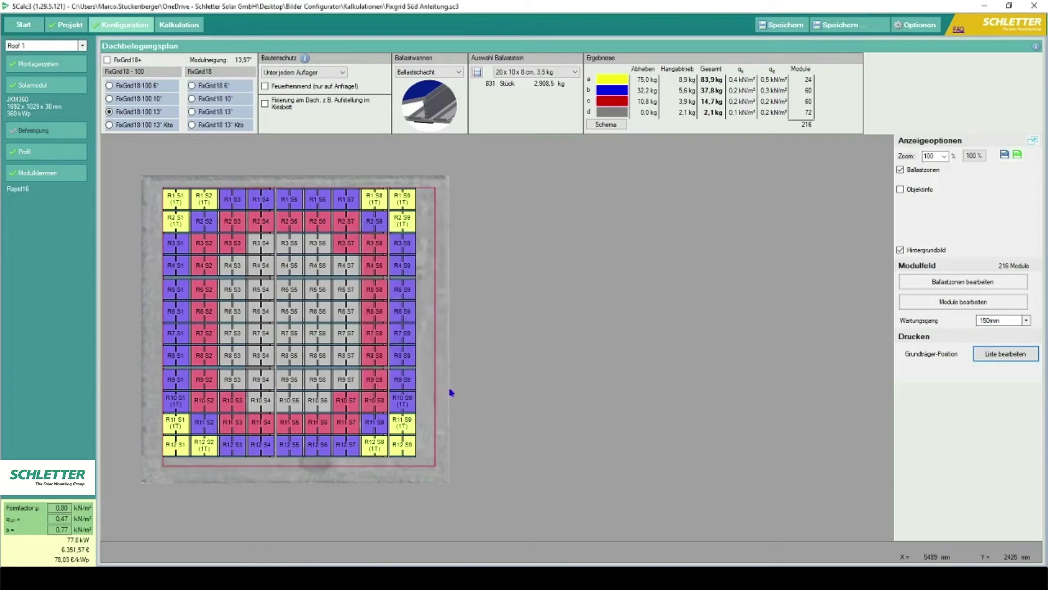
Step: Turn on object info again and review the dimension details of the base rail above modules R1 S1 to R1 S4
{"action": "left_click", "coordinate": [903, 192]}
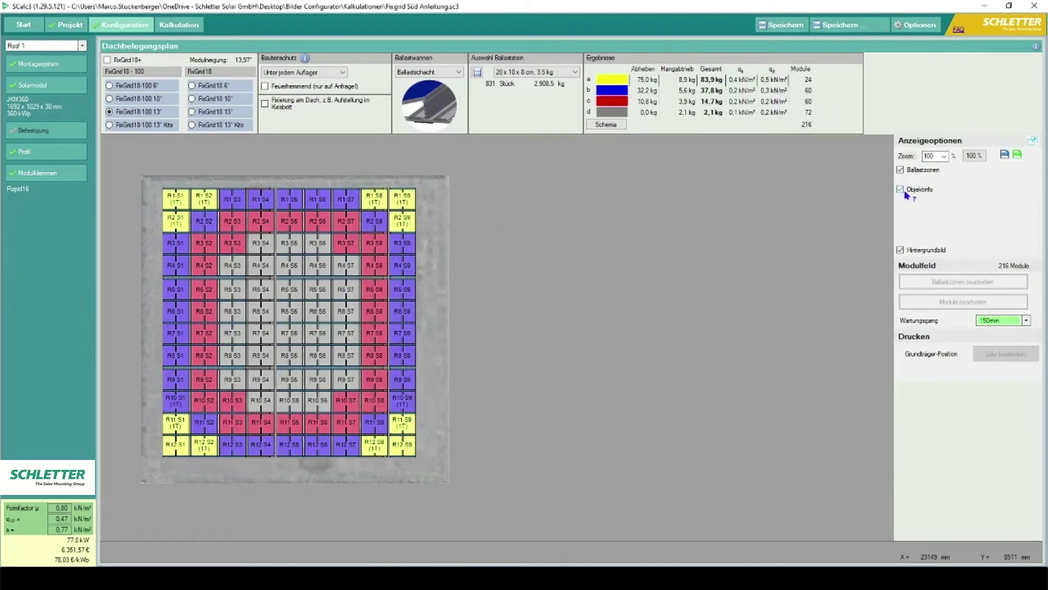
{"action": "left_click", "coordinate": [236, 188]}
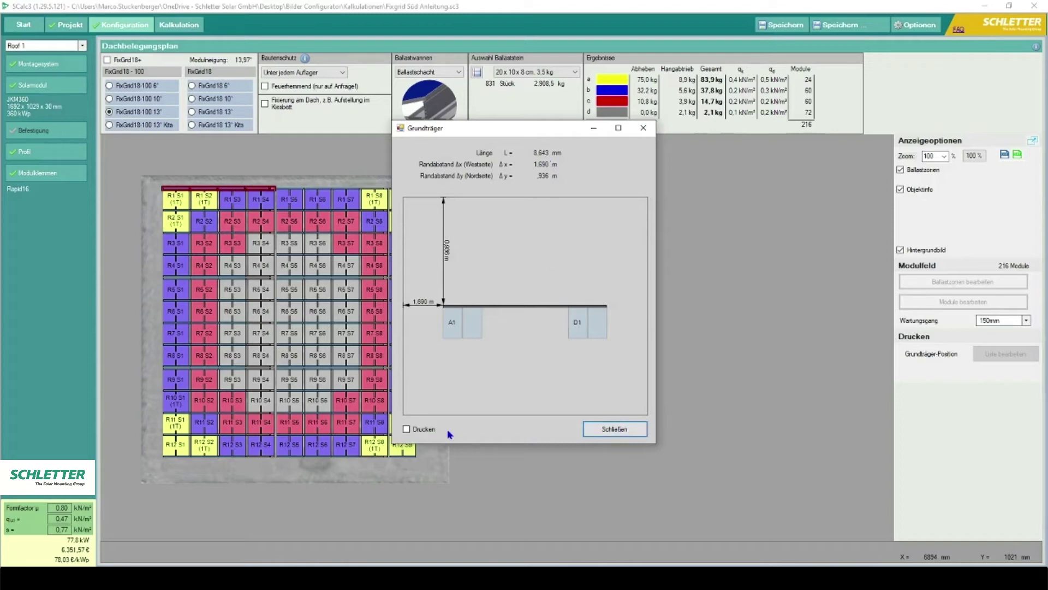
{"action": "left_click", "coordinate": [614, 430]}
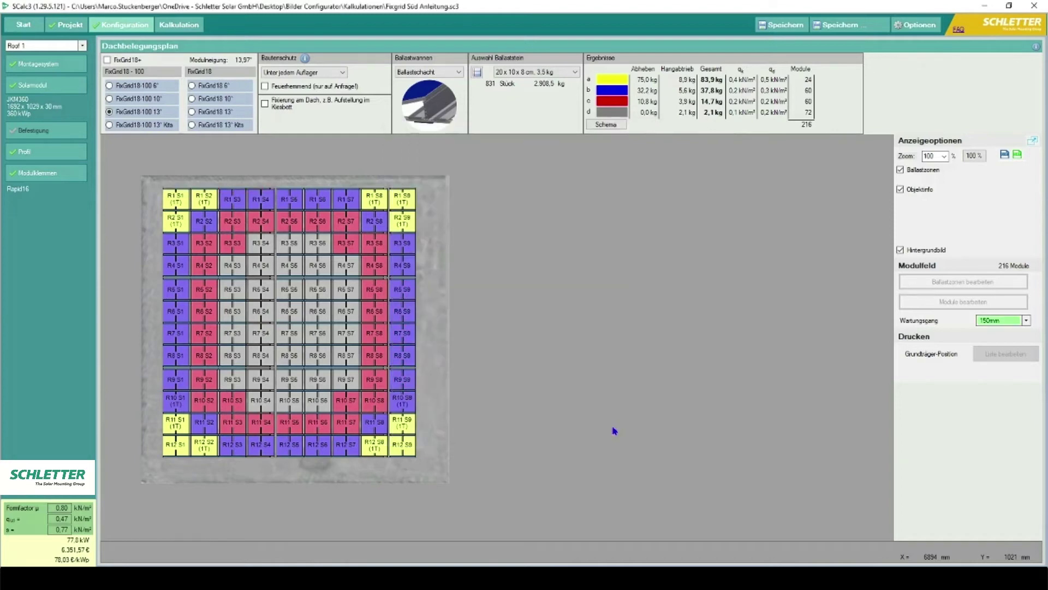
Step: Set the profile length of the base rail (Grundträger) to 4,20 m
{"action": "left_click", "coordinate": [44, 152]}
{"action": "left_click", "coordinate": [305, 174]}
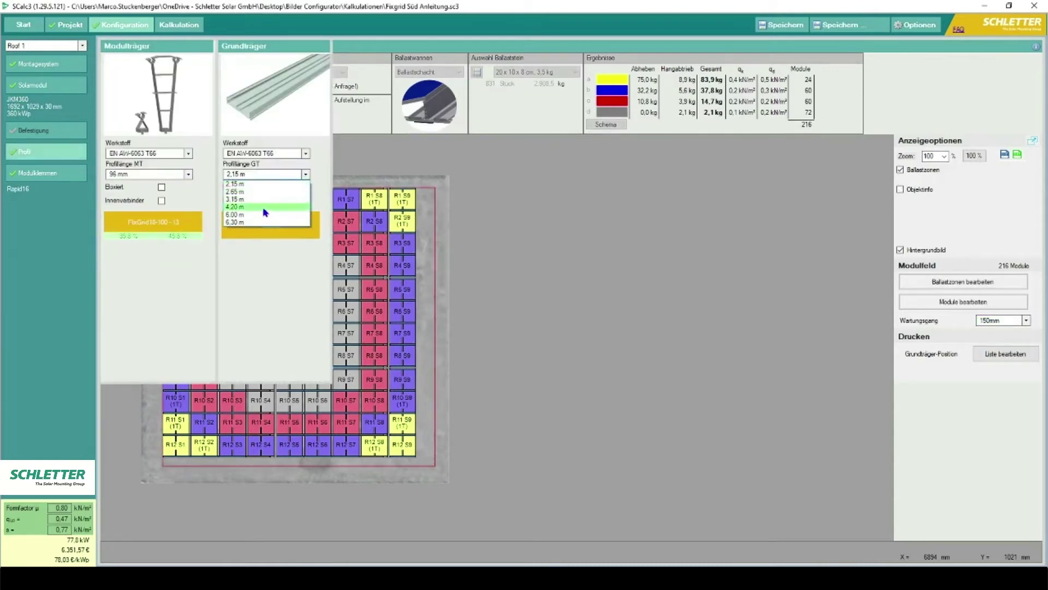
{"action": "left_click", "coordinate": [265, 206]}
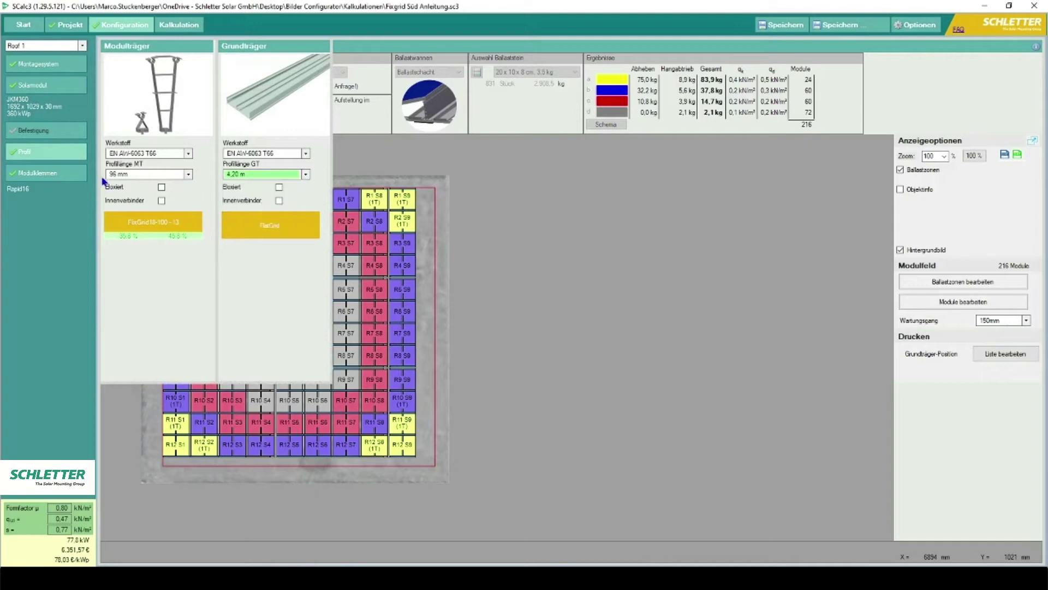
{"action": "left_click", "coordinate": [28, 151]}
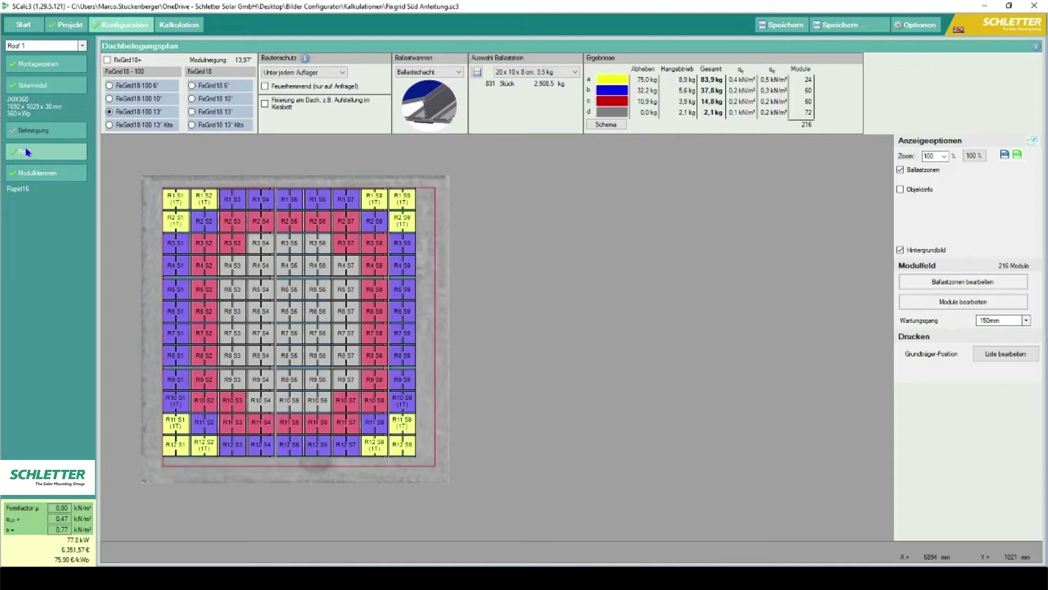
Step: Review the available module clamps (Modulklemmen) and keep Rapid16 as the selected clamp
{"action": "left_click", "coordinate": [26, 172]}
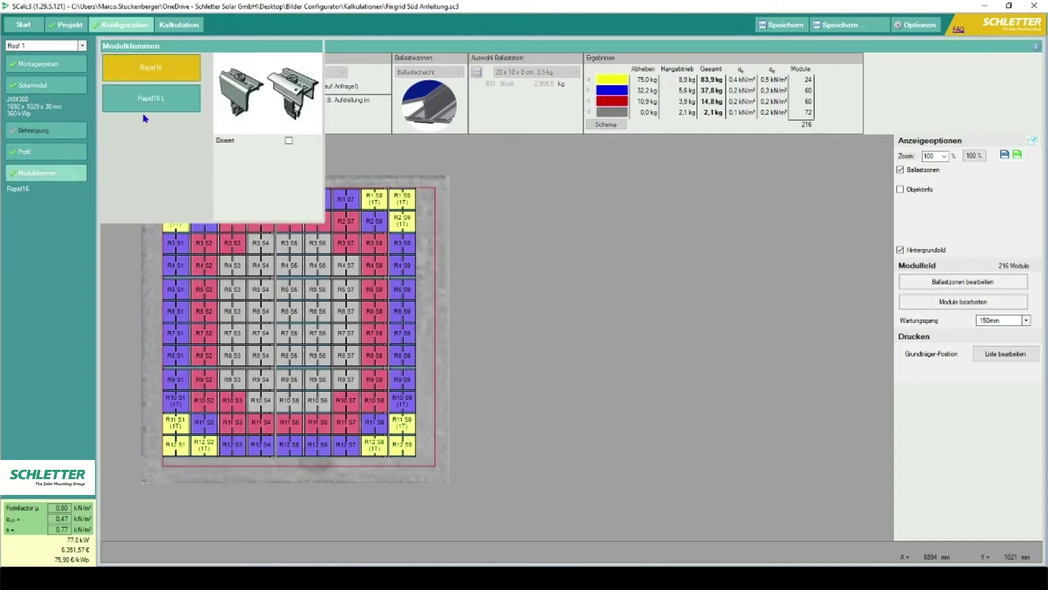
{"action": "left_click", "coordinate": [162, 80]}
{"action": "left_click", "coordinate": [162, 82]}
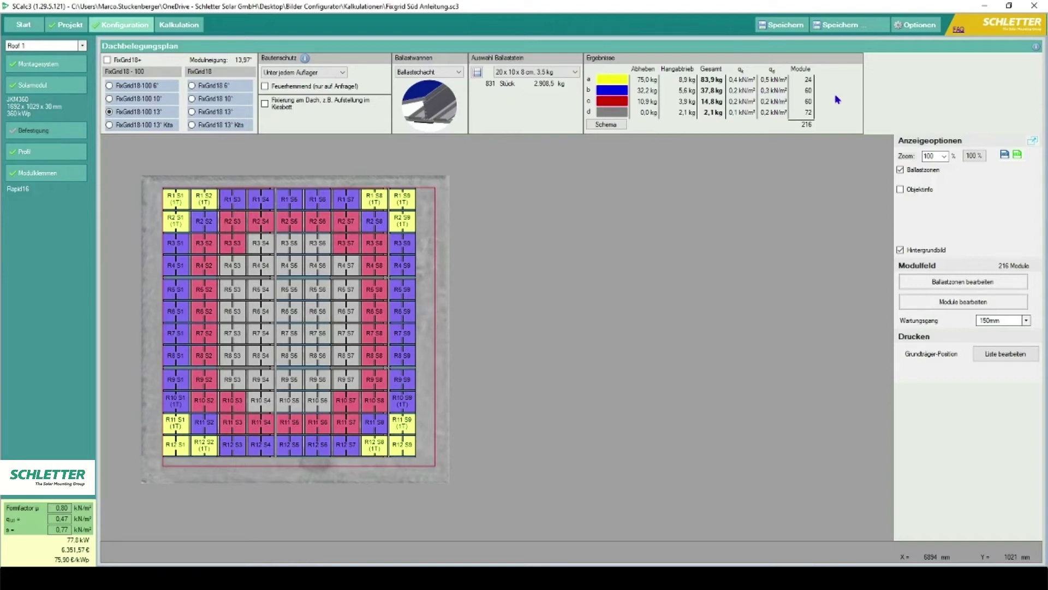
Step: View the schematic FixGrid side view with 4 rows and maximum ballast trays, and return to the layout plan
{"action": "left_click", "coordinate": [612, 125]}
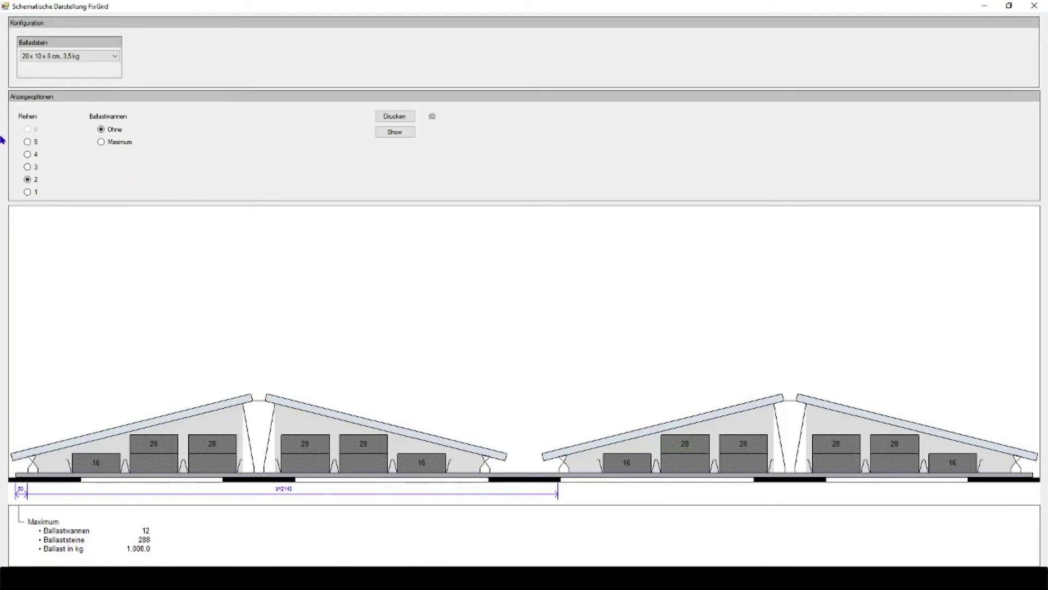
{"action": "left_click", "coordinate": [27, 155]}
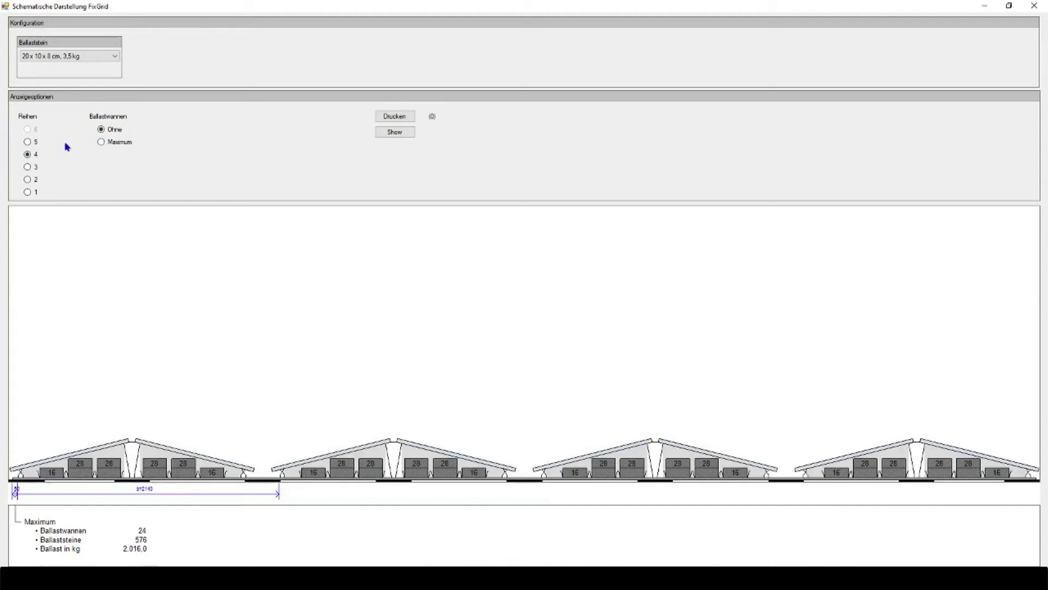
{"action": "left_click", "coordinate": [101, 142]}
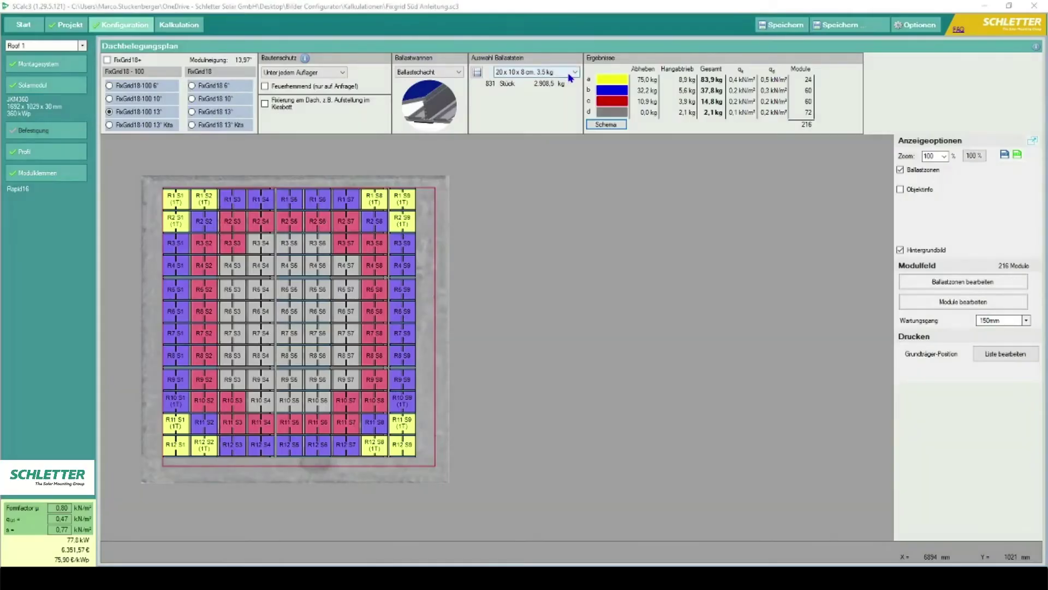
Step: Review the available ballast stones, ballast trays, building protection (Bautenschutz) and maintenance aisle (Wartungsgang) options without changing them
{"action": "left_click", "coordinate": [572, 74]}
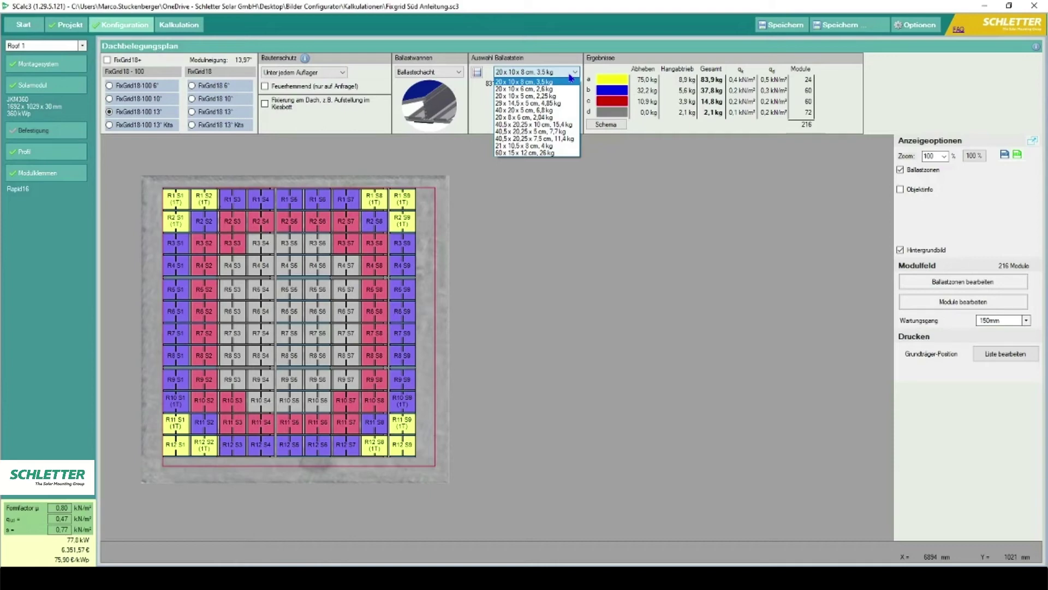
{"action": "left_click", "coordinate": [571, 77]}
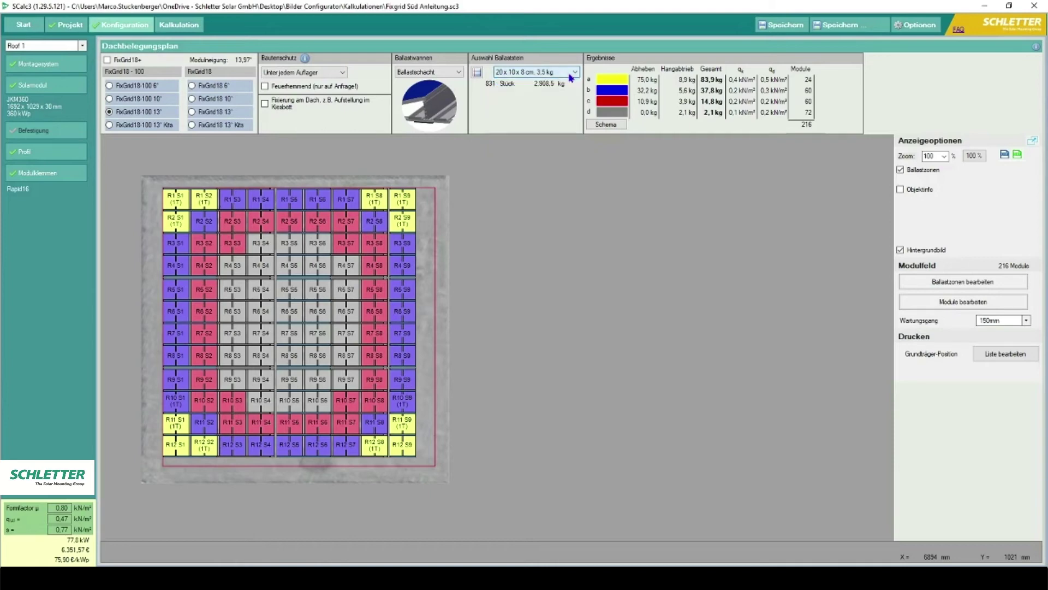
{"action": "left_click", "coordinate": [457, 73]}
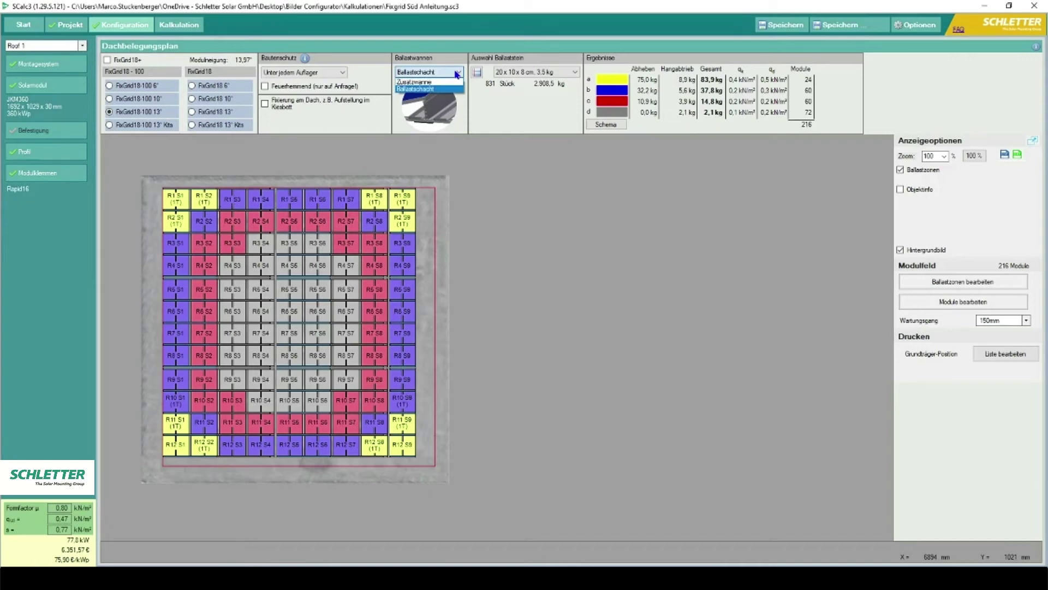
{"action": "left_click", "coordinate": [456, 74]}
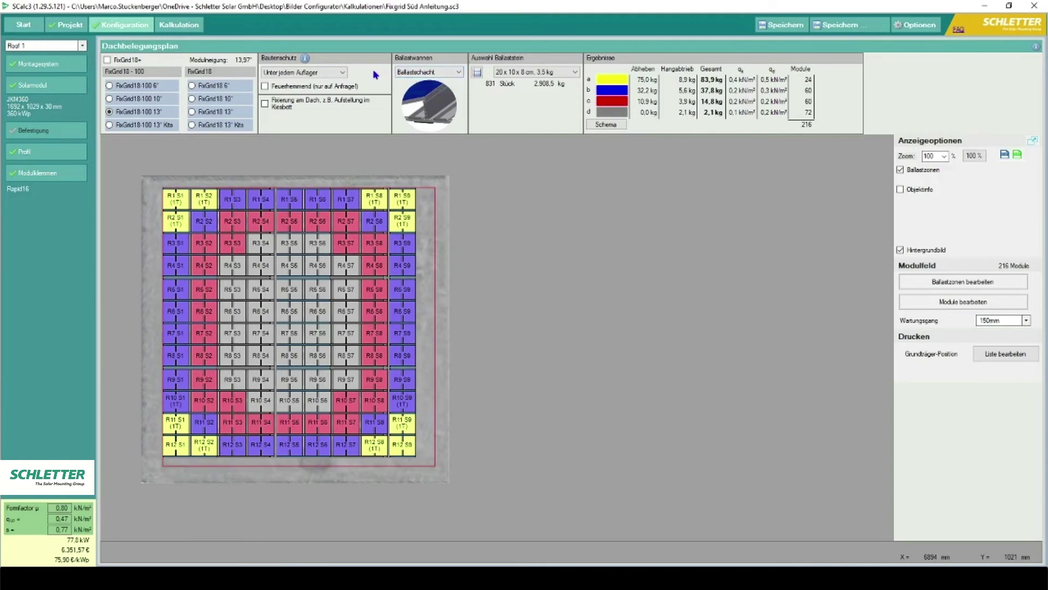
{"action": "left_click", "coordinate": [326, 76]}
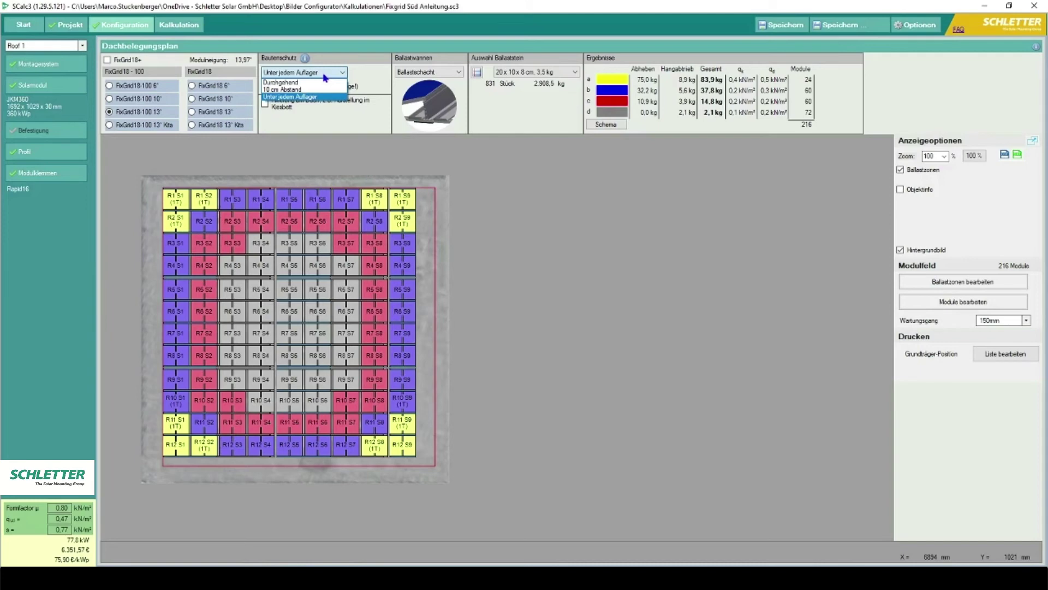
{"action": "left_click", "coordinate": [324, 75]}
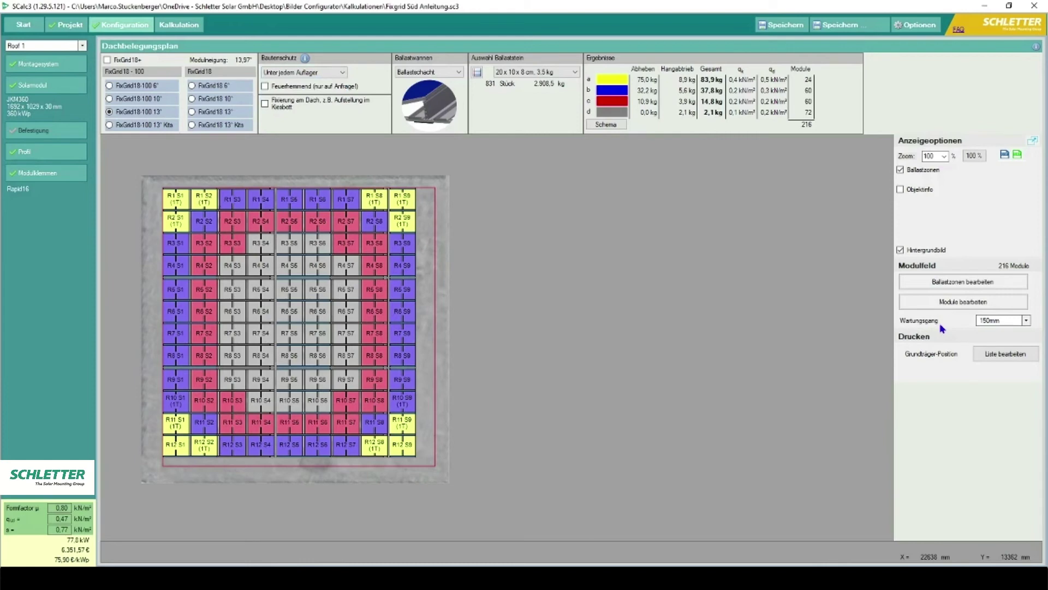
{"action": "left_click", "coordinate": [1027, 321]}
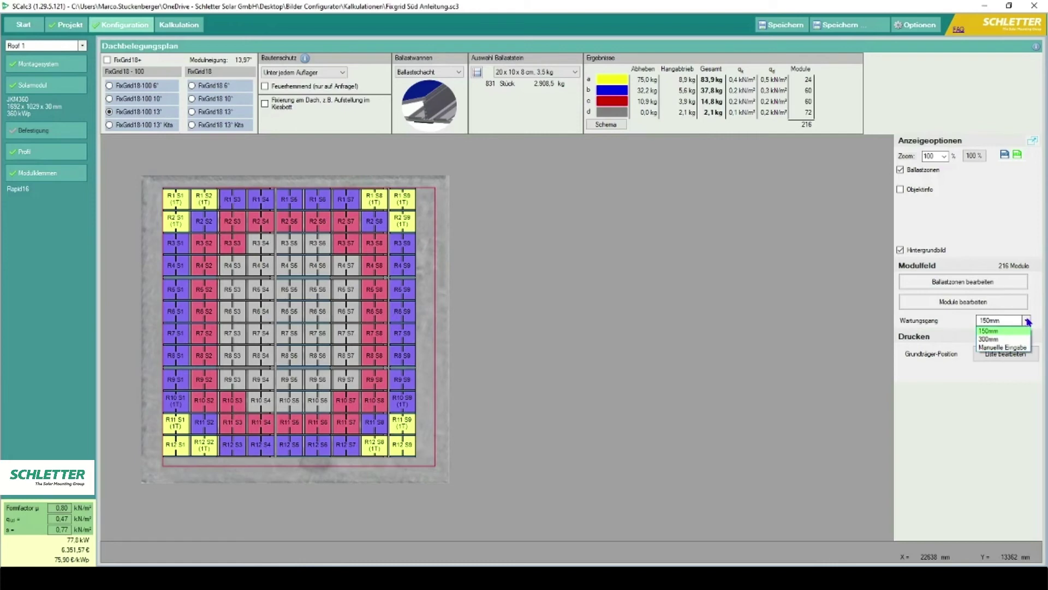
{"action": "left_click", "coordinate": [1029, 322]}
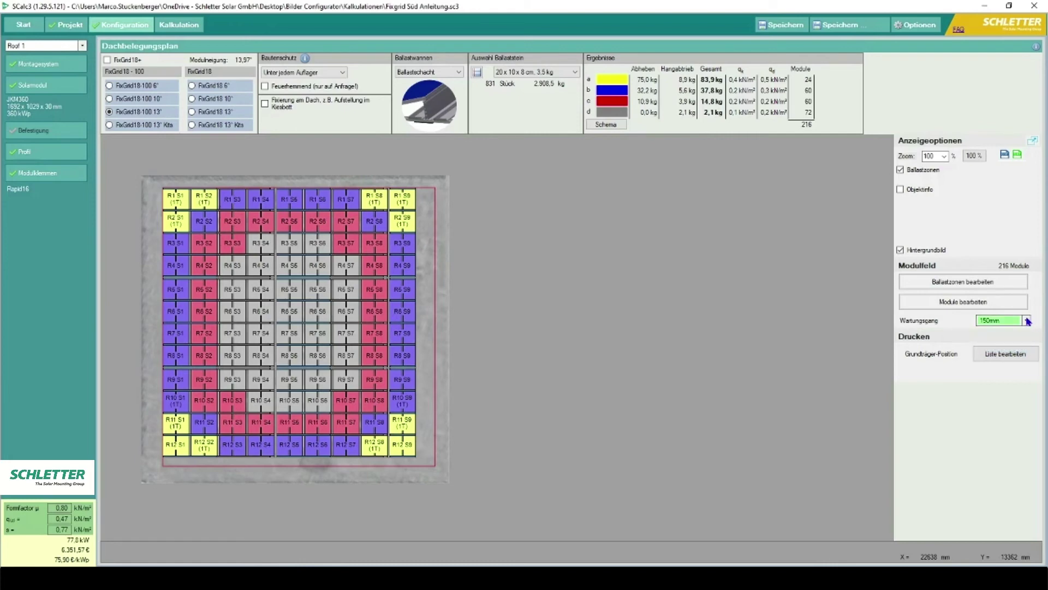
Step: Assign modules R1 S3 to R1 S7 to ballast zone a and apply the zone edit
{"action": "left_click", "coordinate": [955, 285]}
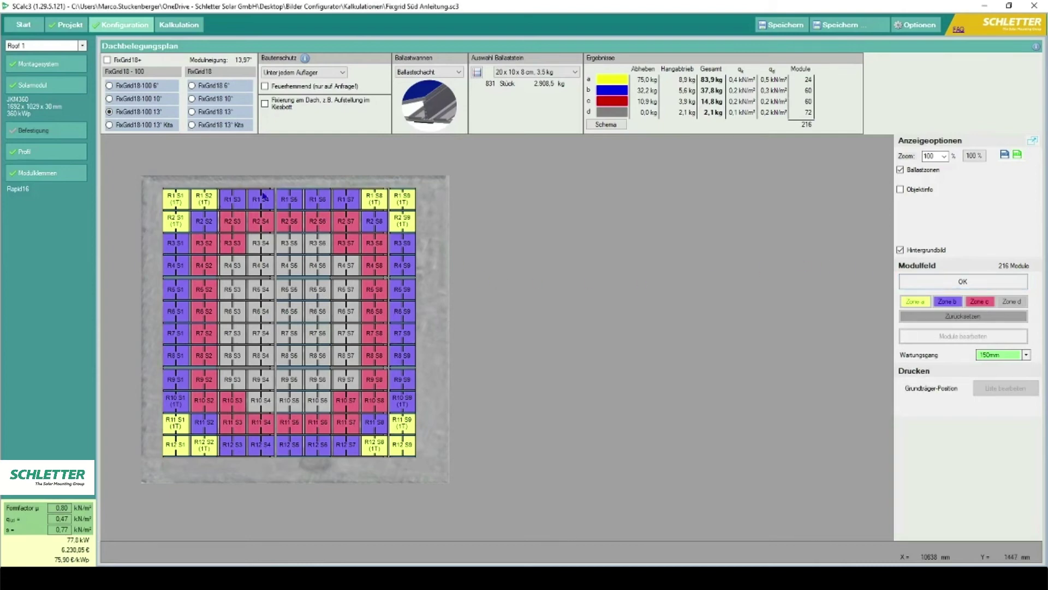
{"action": "left_click", "coordinate": [354, 208]}
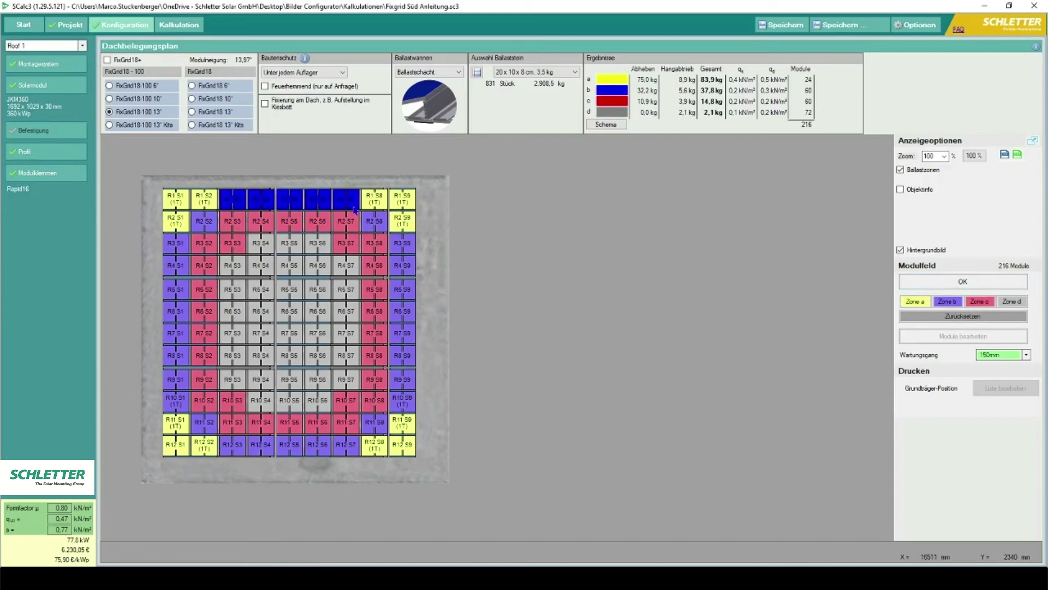
{"action": "left_click", "coordinate": [916, 303]}
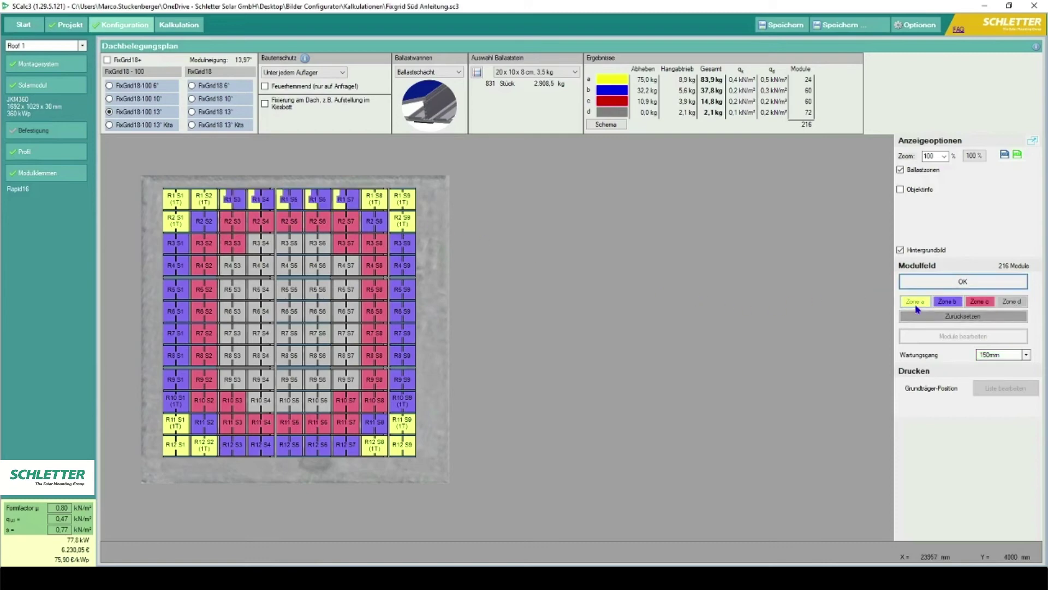
{"action": "left_click", "coordinate": [957, 281]}
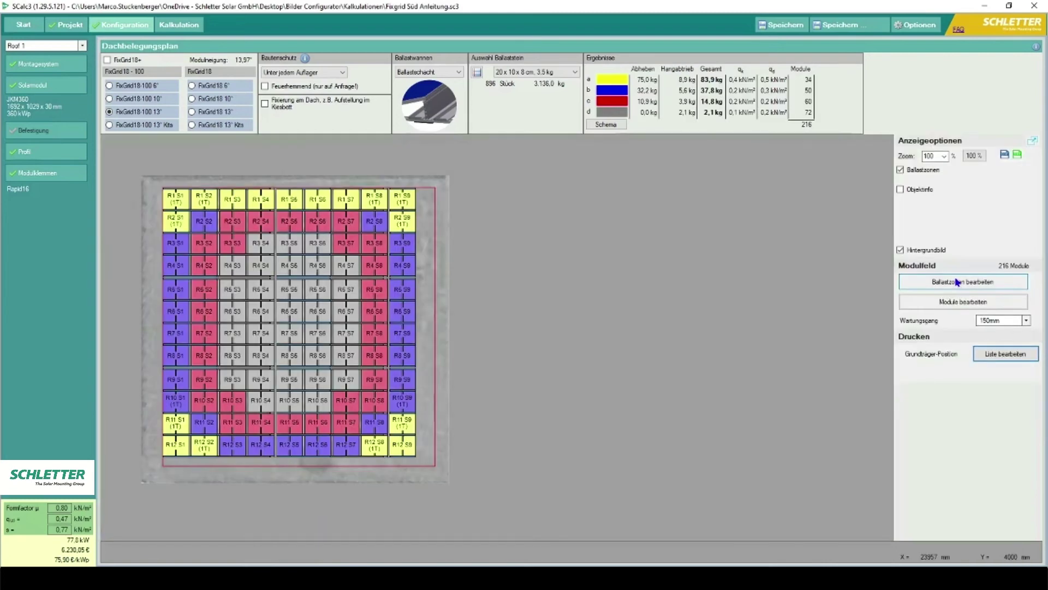
Step: Return modules R1 S3 to R1 S7 to ballast zone b and apply the zone edit
{"action": "left_click", "coordinate": [957, 282]}
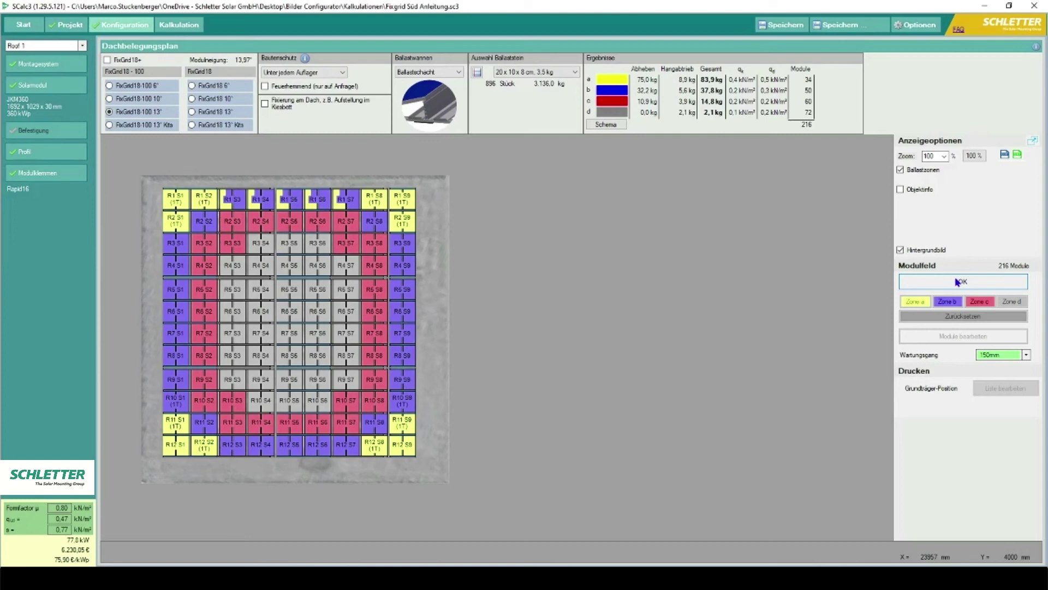
{"action": "left_click_drag", "start_coordinate": [228, 201], "coordinate": [351, 210]}
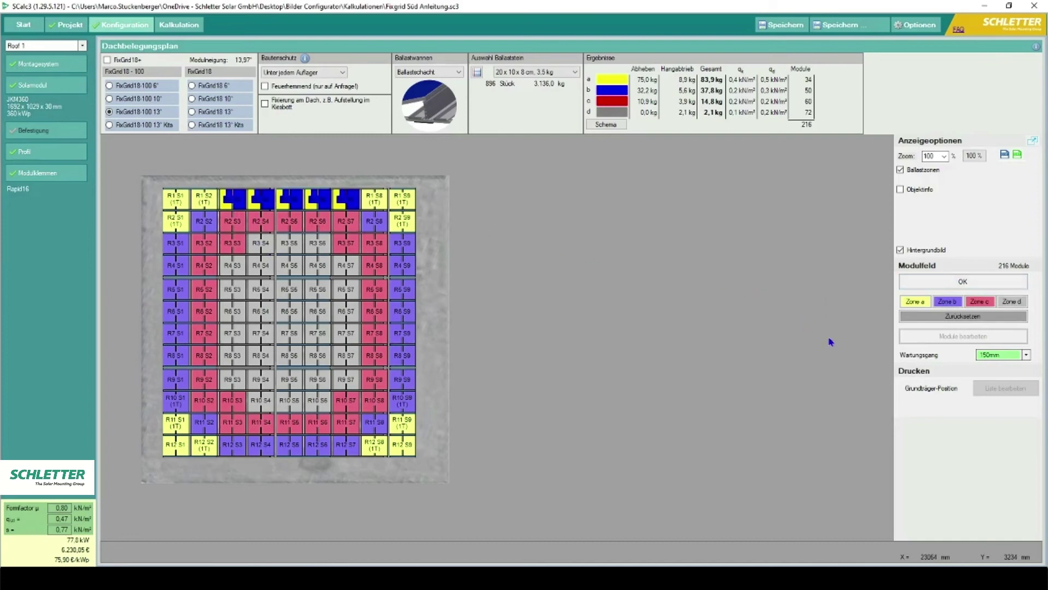
{"action": "left_click", "coordinate": [955, 303]}
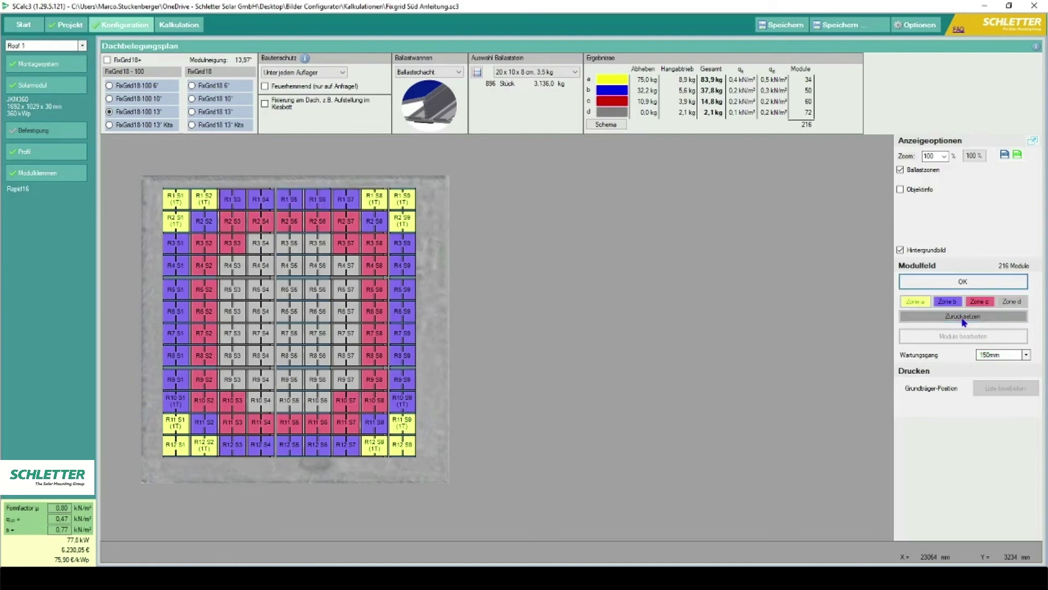
{"action": "left_click", "coordinate": [963, 283]}
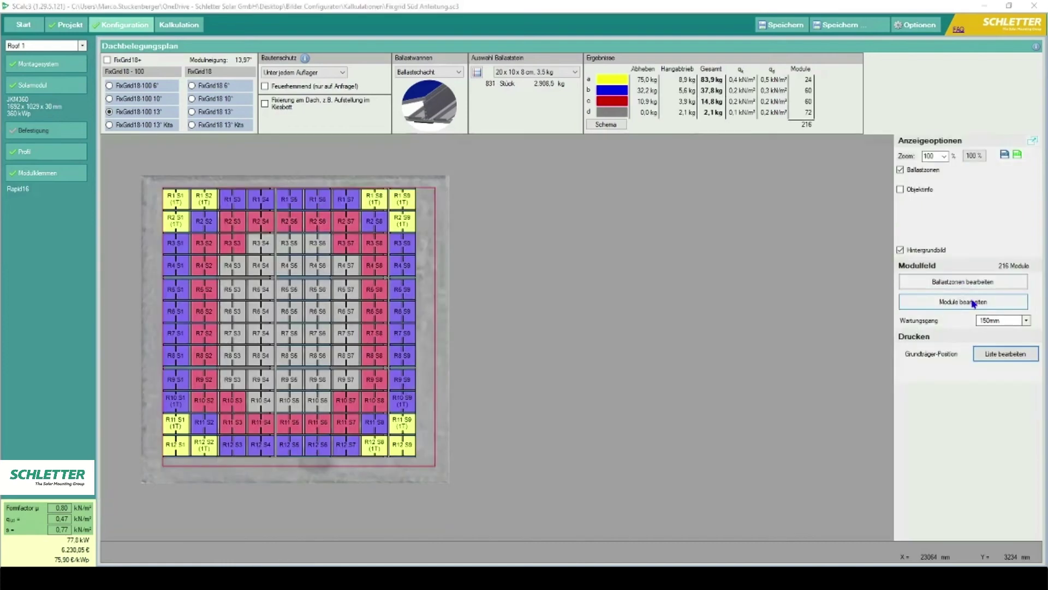
Step: Start editing the modules and remove module R3 S7 from the module field
{"action": "left_click", "coordinate": [974, 304]}
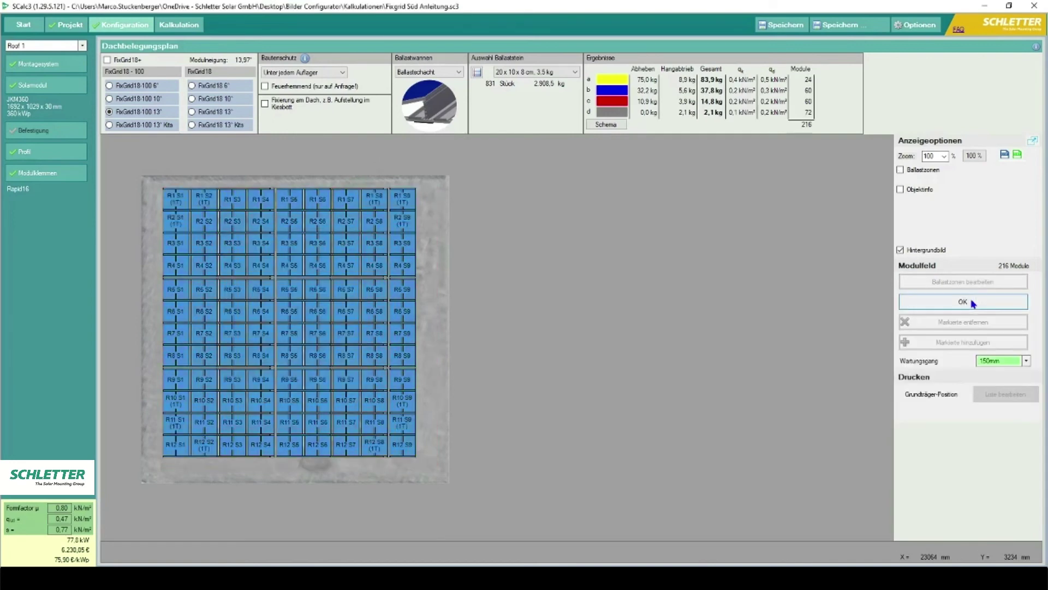
{"action": "left_click", "coordinate": [354, 245]}
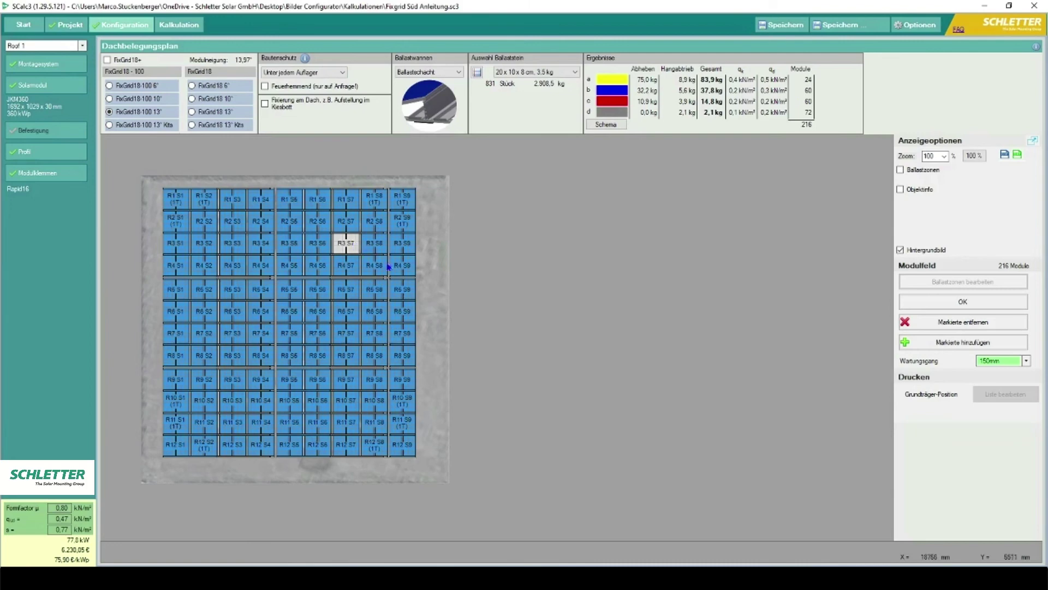
{"action": "left_click", "coordinate": [950, 327]}
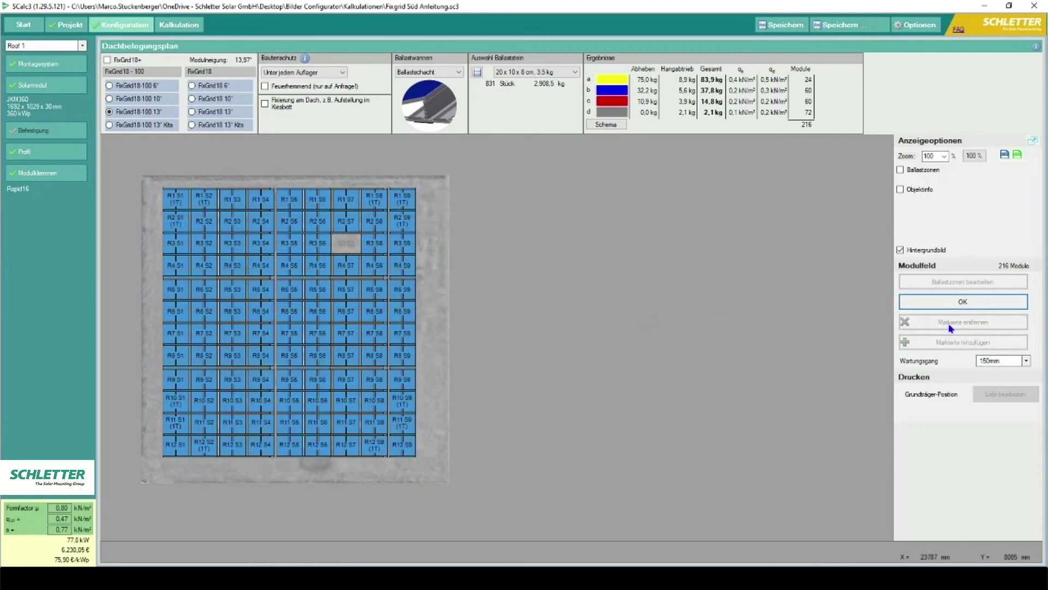
Step: Add module R3 S7 back to the module field and finish editing the modules
{"action": "left_click", "coordinate": [347, 246]}
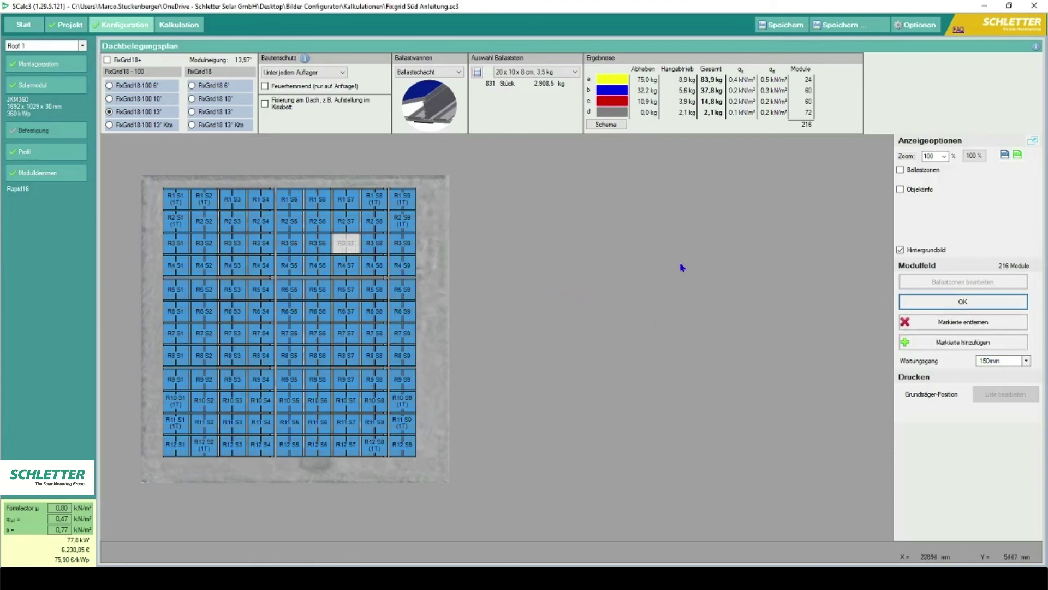
{"action": "left_click", "coordinate": [951, 344]}
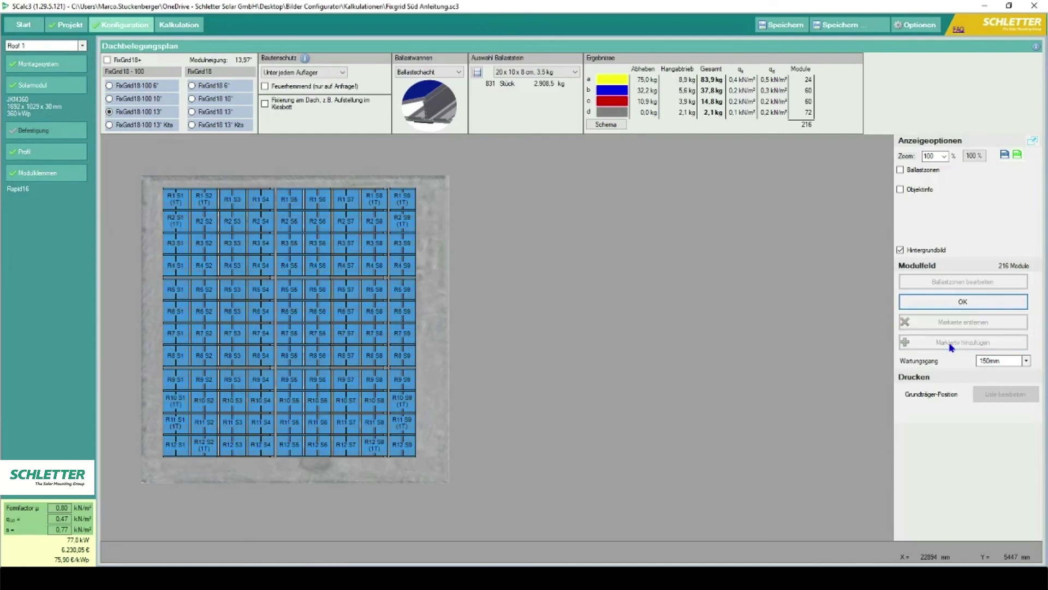
{"action": "left_click", "coordinate": [954, 307]}
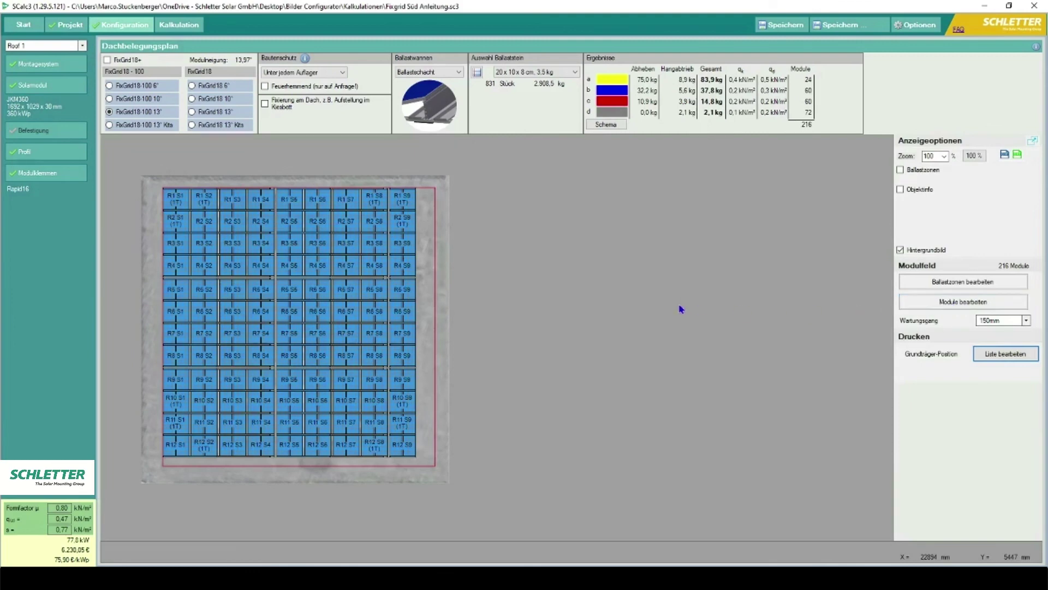
Step: Show the parts list (Stückliste) in the calculation and turn off rounding to Schletter Solar GmbH packaging units
{"action": "left_click", "coordinate": [179, 27]}
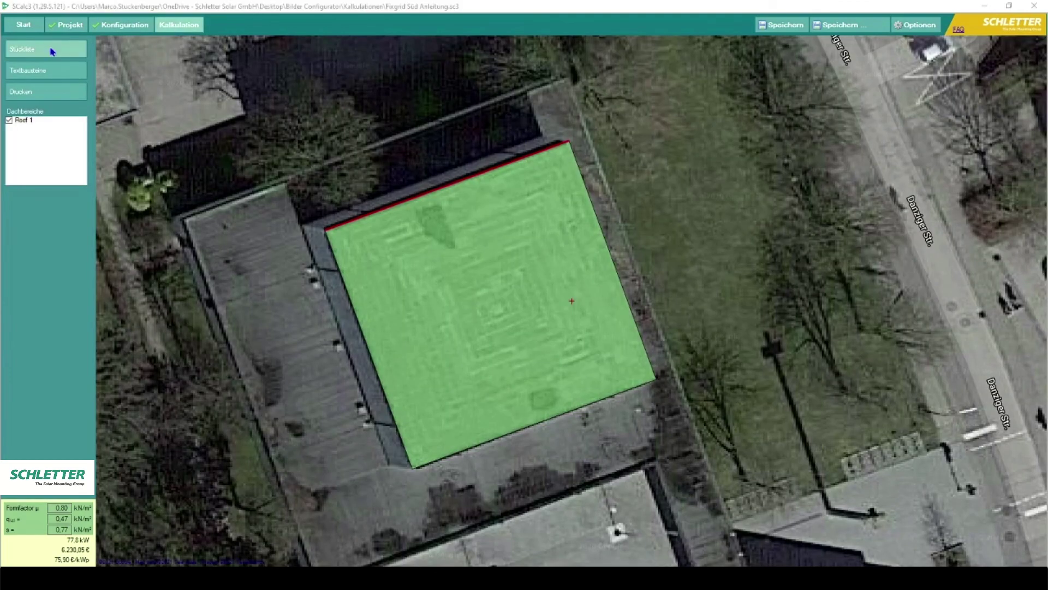
{"action": "left_click", "coordinate": [52, 52]}
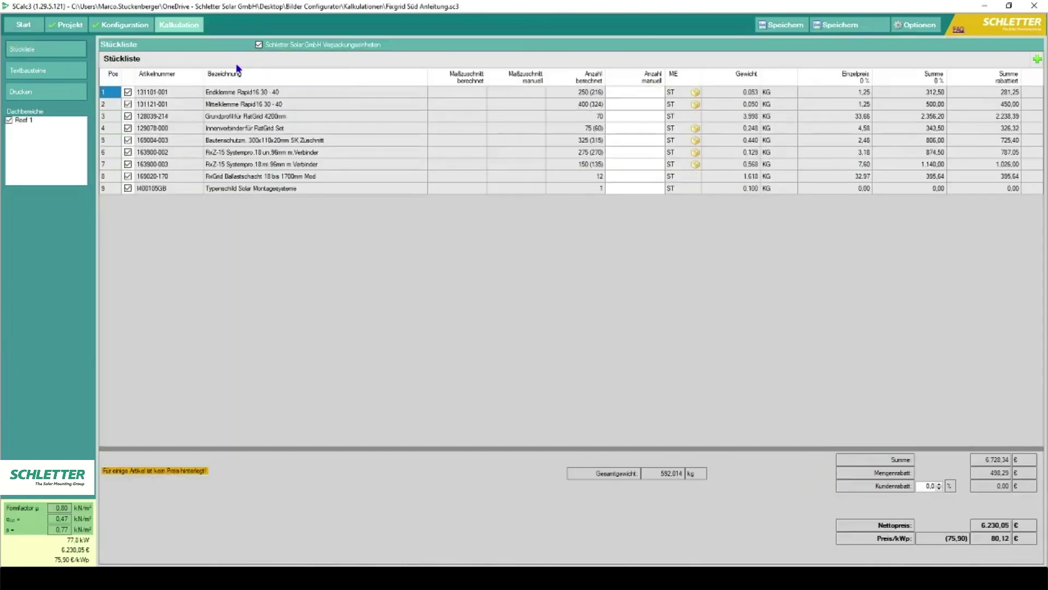
{"action": "left_click", "coordinate": [259, 44]}
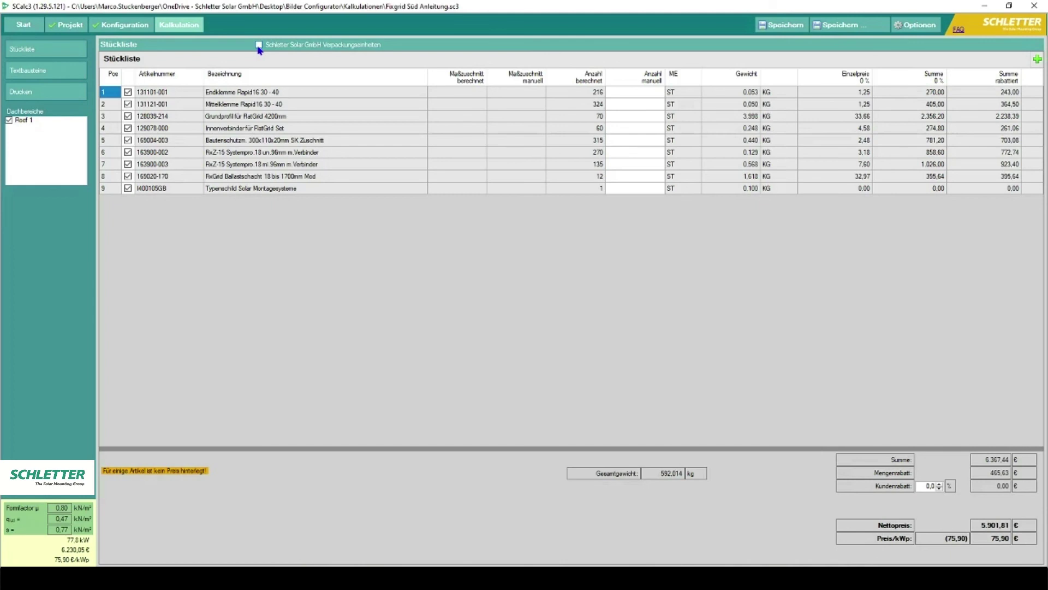
Step: Look at the search for adding articles to the parts list and the available text blocks (Textbausteine), and close both unchanged
{"action": "left_click", "coordinate": [1036, 59]}
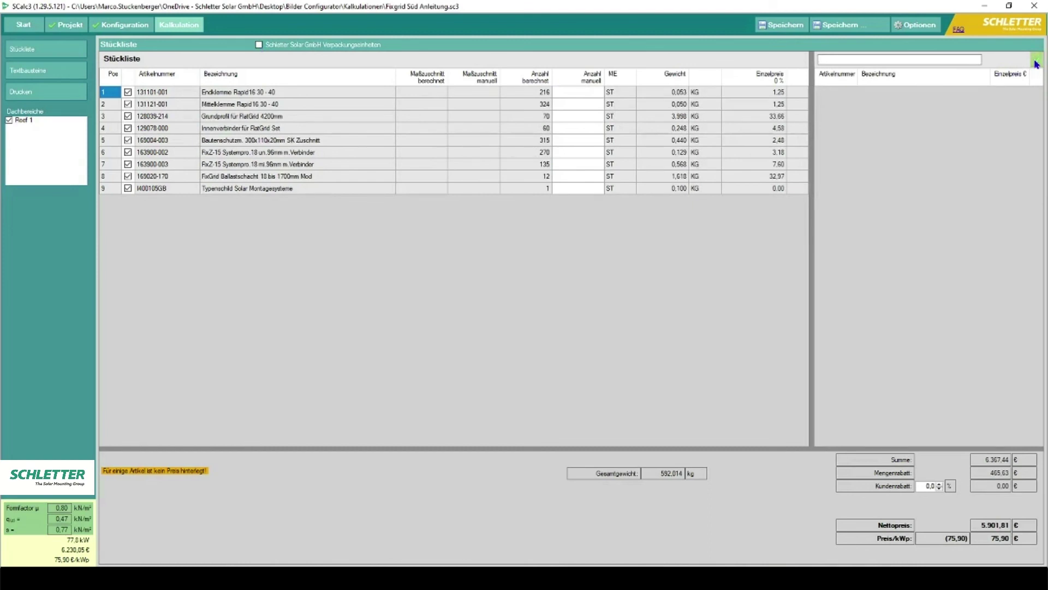
{"action": "left_click", "coordinate": [1037, 60]}
{"action": "left_click", "coordinate": [36, 75]}
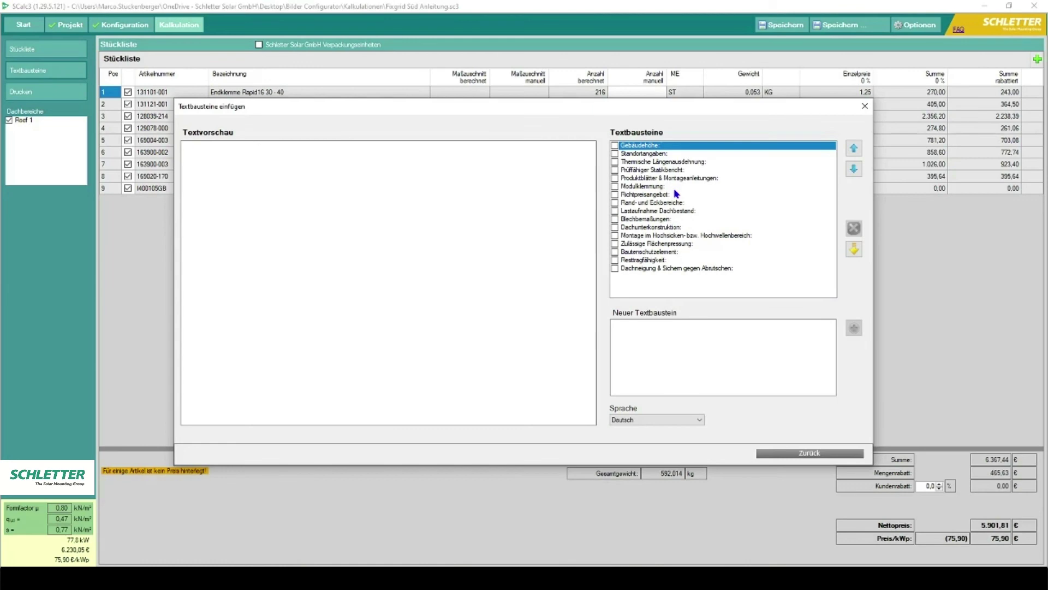
{"action": "left_click", "coordinate": [807, 453]}
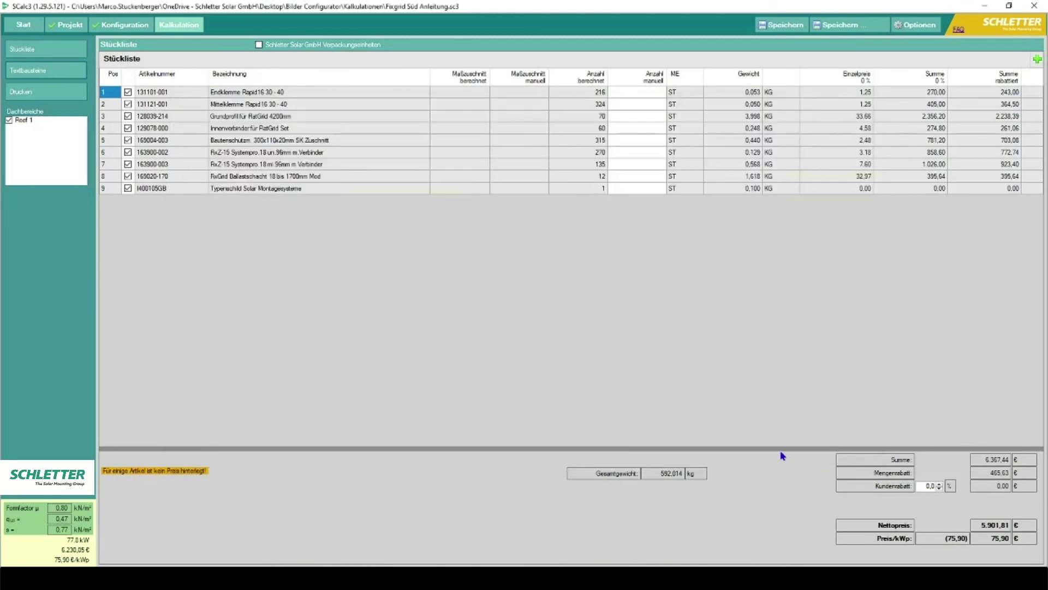
Step: Open the print options for the parts list and the structural report (Statikbericht)
{"action": "left_click", "coordinate": [46, 93]}
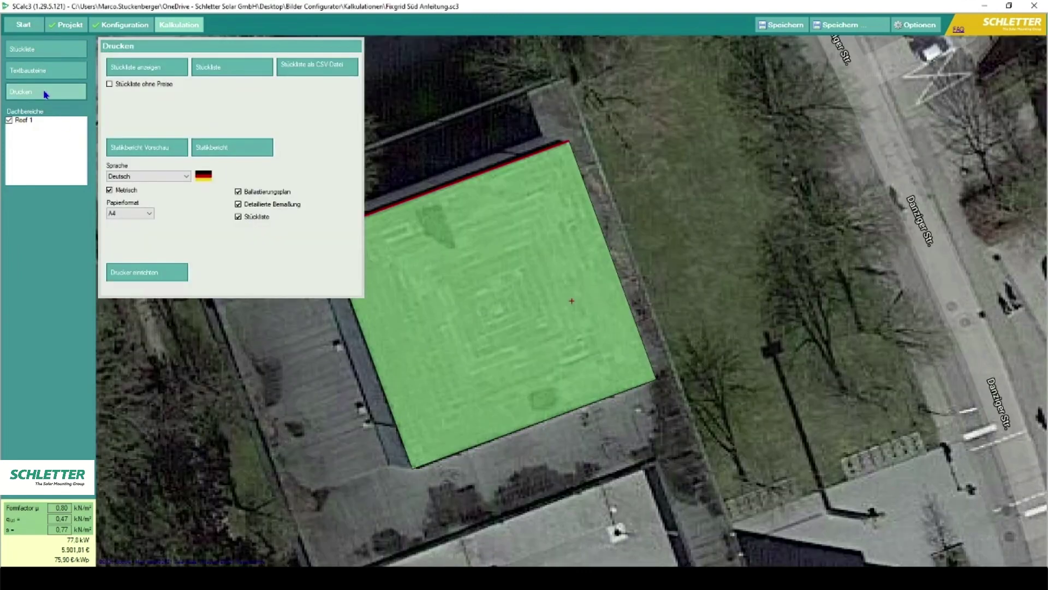